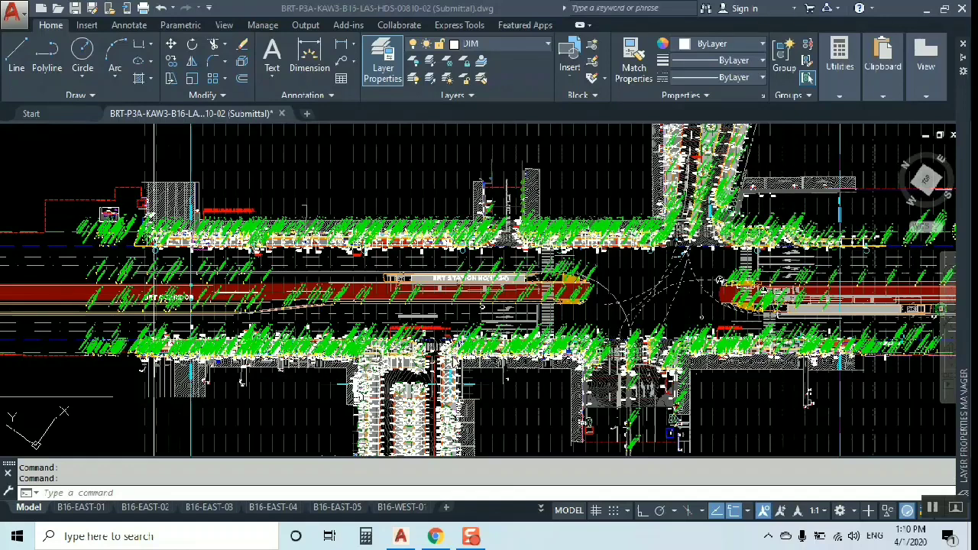
Examine the survey label coded D above the CABRITO shop and trace it to its point near door D3.
{"action": "scroll", "coordinate": [323, 209], "scroll_direction": "up", "scroll_amount": 8}
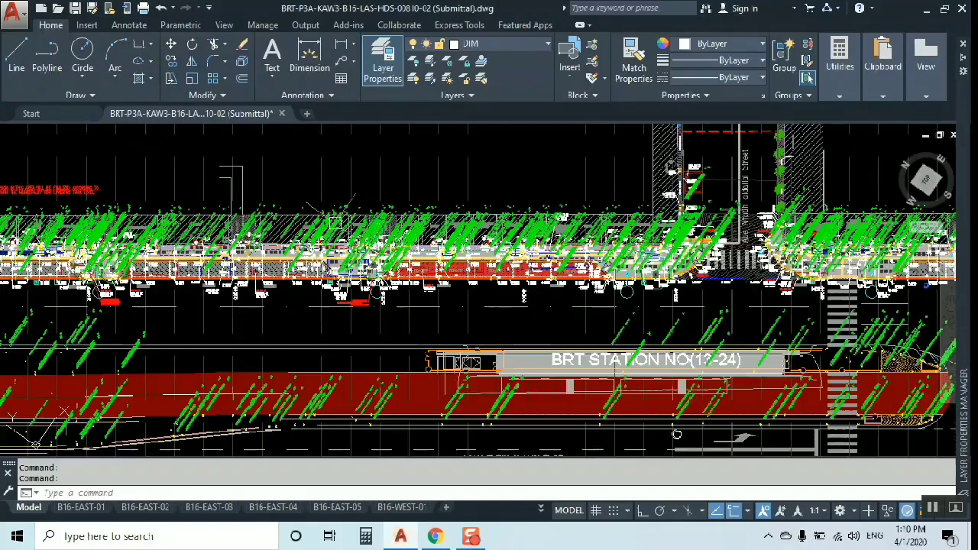
{"action": "scroll", "coordinate": [323, 209], "scroll_direction": "up", "scroll_amount": 5}
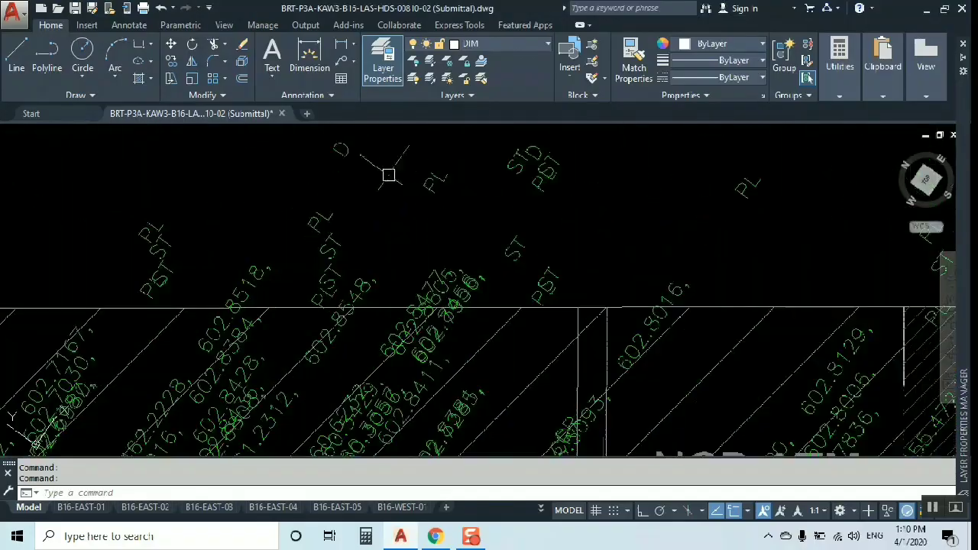
{"action": "left_click", "coordinate": [347, 154]}
{"action": "scroll", "coordinate": [412, 160], "scroll_direction": "down", "scroll_amount": 5}
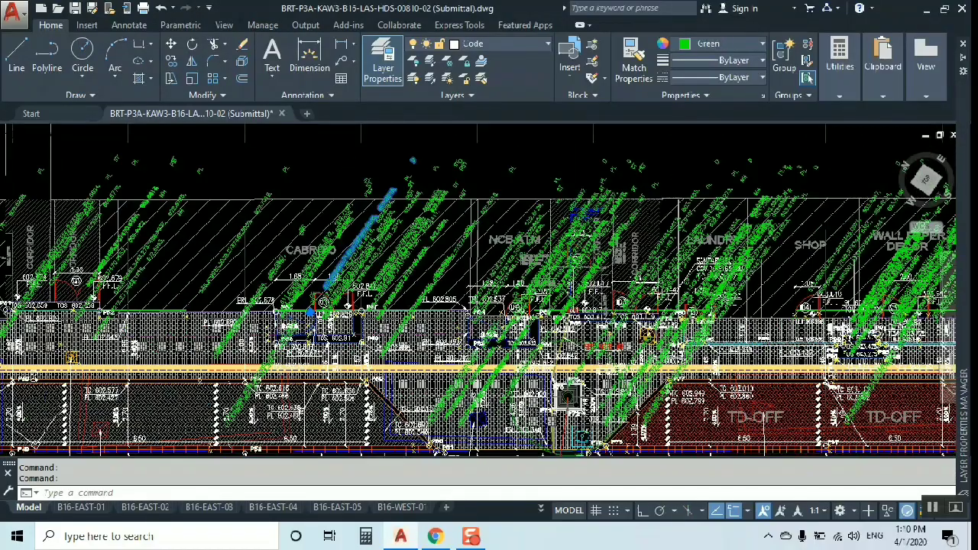
{"action": "scroll", "coordinate": [313, 323], "scroll_direction": "up", "scroll_amount": 9}
{"action": "scroll", "coordinate": [306, 367], "scroll_direction": "down", "scroll_amount": 5}
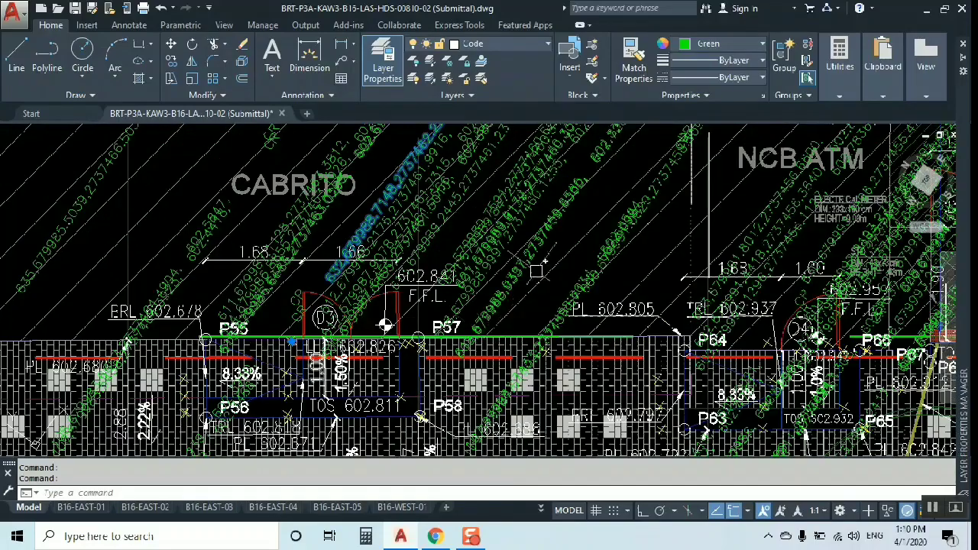
{"action": "scroll", "coordinate": [412, 183], "scroll_direction": "up", "scroll_amount": 3}
{"action": "key", "text": "Escape"}
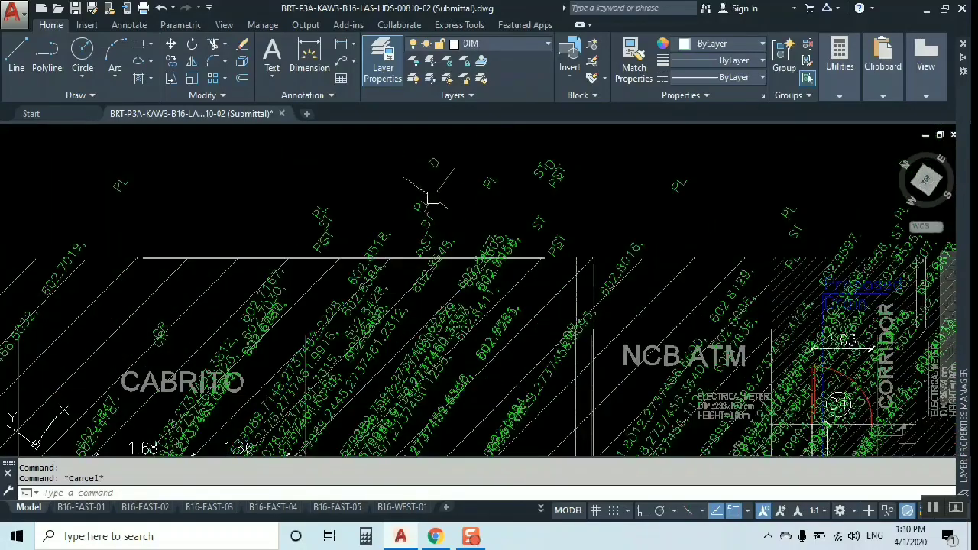
{"action": "mouse_move", "coordinate": [386, 287]}
{"action": "middle_mouse_down"}
{"action": "mouse_move", "coordinate": [407, 285]}
{"action": "mouse_move", "coordinate": [480, 167]}
{"action": "middle_mouse_up"}
{"action": "scroll", "coordinate": [285, 419], "scroll_direction": "up", "scroll_amount": 3}
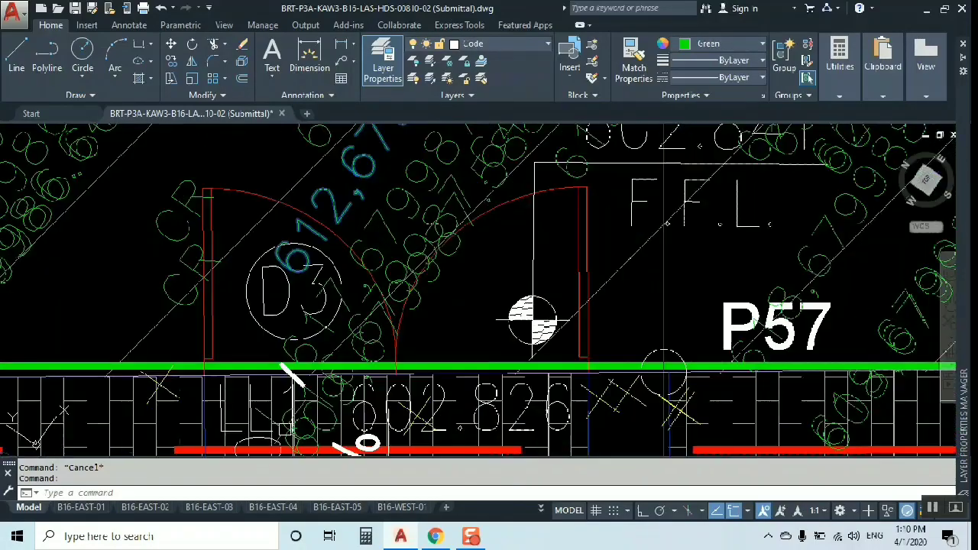
{"action": "middle_click_drag", "start_coordinate": [246, 390], "coordinate": [344, 257]}
{"action": "scroll", "coordinate": [259, 344], "scroll_direction": "down", "scroll_amount": 3}
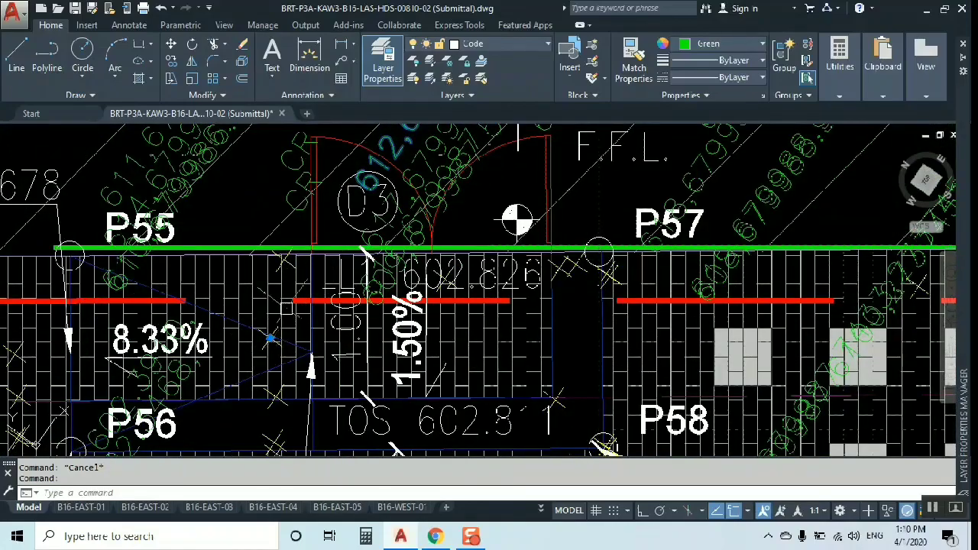
{"action": "scroll", "coordinate": [286, 302], "scroll_direction": "down", "scroll_amount": 3}
{"action": "scroll", "coordinate": [365, 191], "scroll_direction": "up", "scroll_amount": 5}
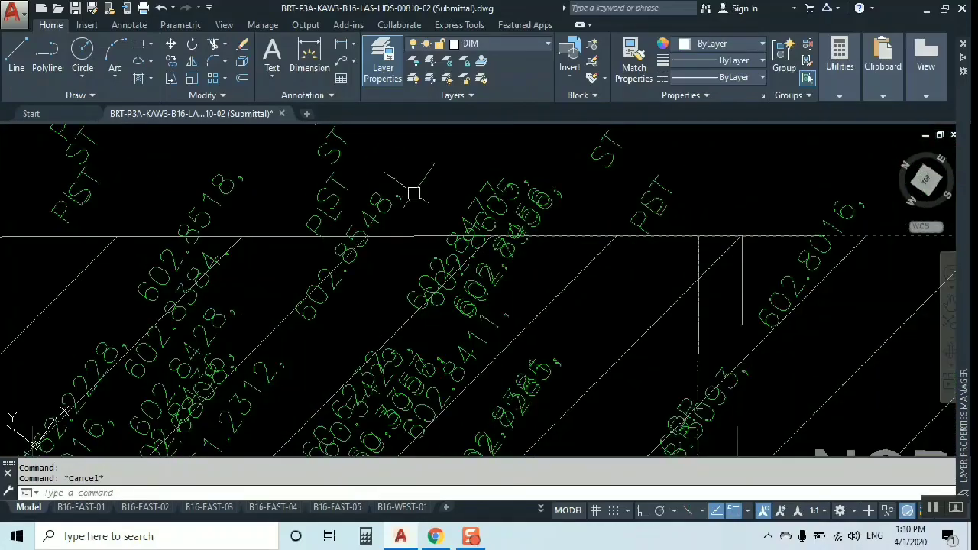
{"action": "scroll", "coordinate": [383, 179], "scroll_direction": "down", "scroll_amount": 3}
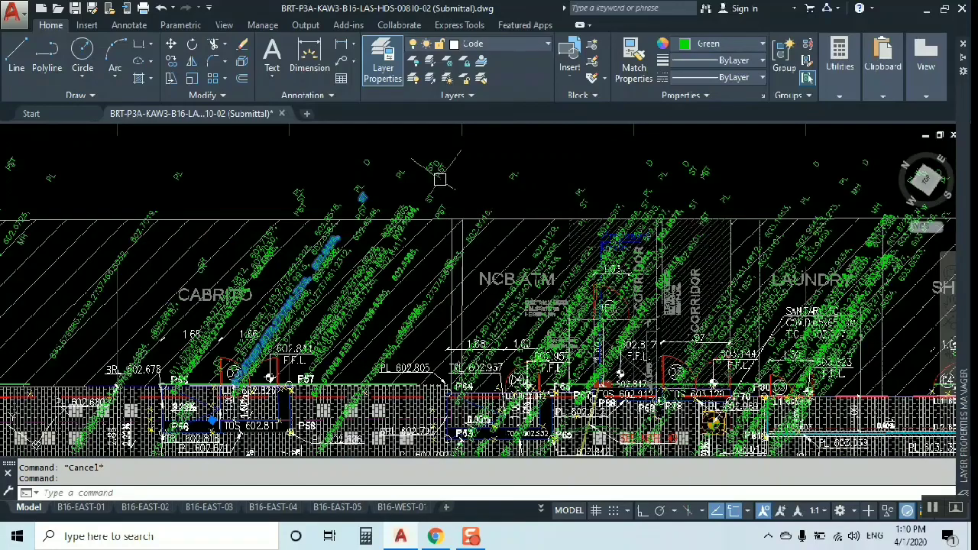
{"action": "scroll", "coordinate": [439, 172], "scroll_direction": "up", "scroll_amount": 3}
{"action": "scroll", "coordinate": [412, 212], "scroll_direction": "down", "scroll_amount": 3}
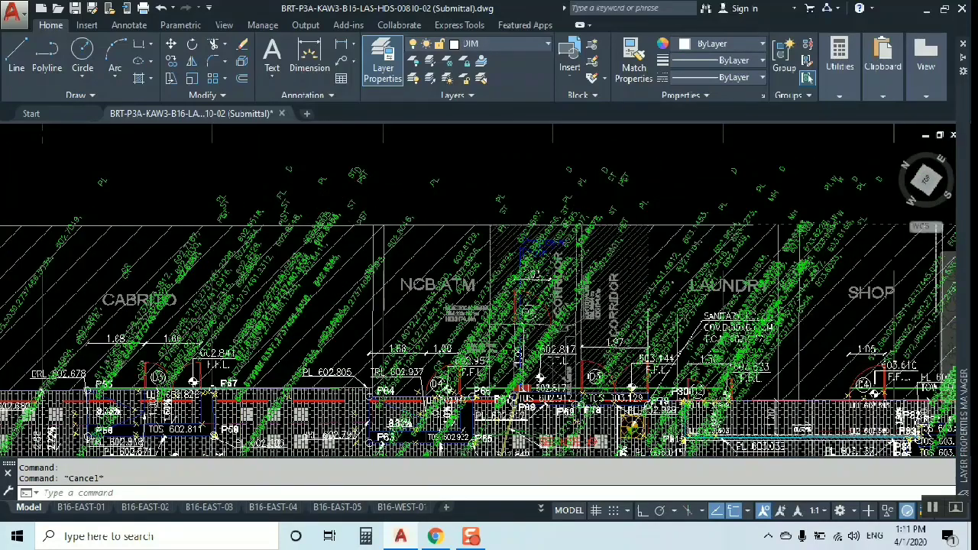
Examine the survey code labels above the row of shops from LAUNDRY to NAJD WINGS.
{"action": "scroll", "coordinate": [700, 225], "scroll_direction": "up", "scroll_amount": 2}
{"action": "scroll", "coordinate": [700, 225], "scroll_direction": "up", "scroll_amount": 2}
{"action": "middle_click_drag", "start_coordinate": [699, 224], "coordinate": [388, 261]}
{"action": "scroll", "coordinate": [613, 200], "scroll_direction": "up", "scroll_amount": 1}
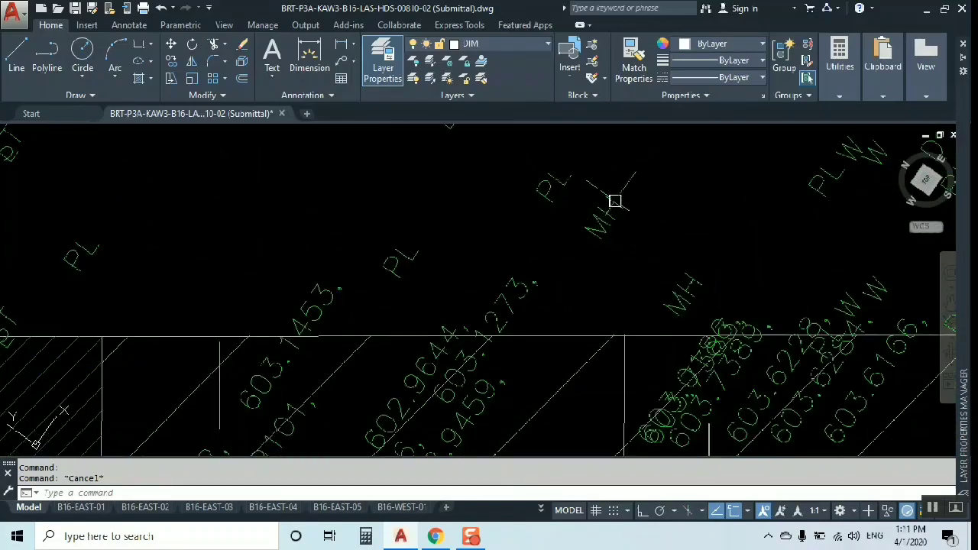
{"action": "scroll", "coordinate": [542, 269], "scroll_direction": "down", "scroll_amount": 5}
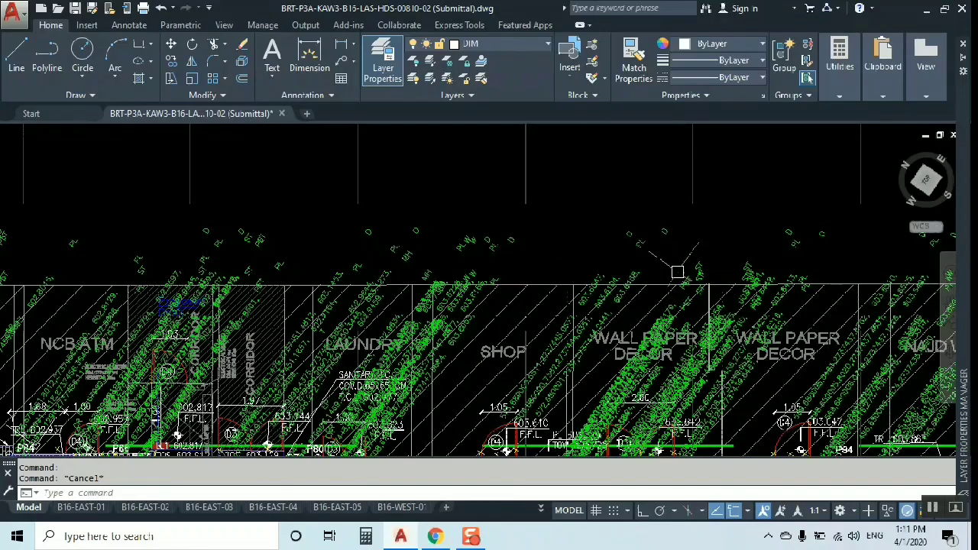
{"action": "scroll", "coordinate": [677, 273], "scroll_direction": "up", "scroll_amount": 4}
{"action": "middle_click_drag", "start_coordinate": [659, 313], "coordinate": [375, 350]}
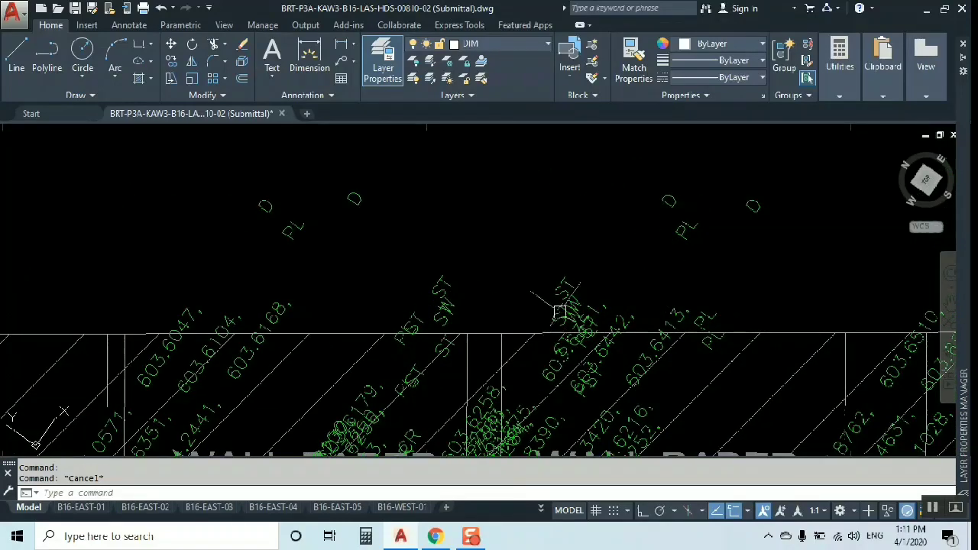
{"action": "scroll", "coordinate": [584, 302], "scroll_direction": "up", "scroll_amount": 2}
{"action": "scroll", "coordinate": [488, 273], "scroll_direction": "down", "scroll_amount": 4}
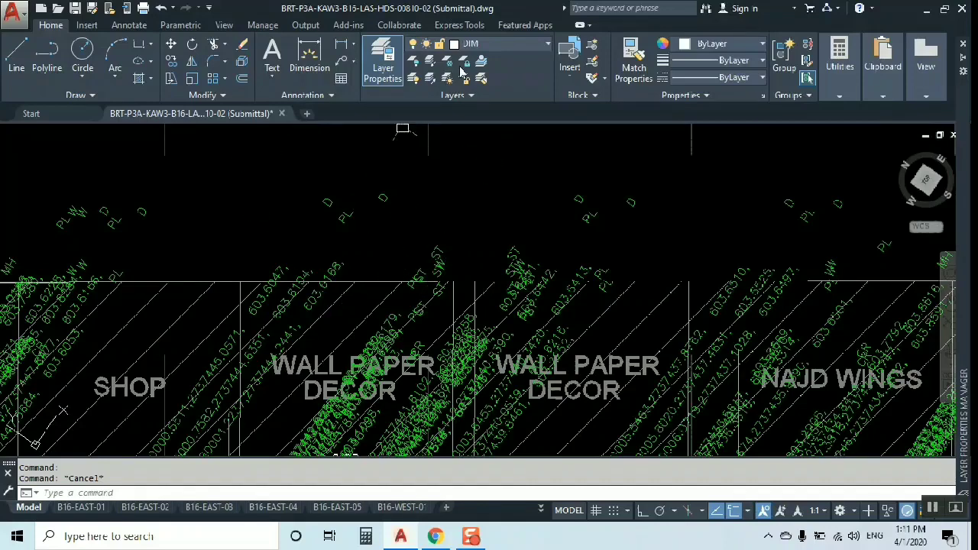
Create a new layer named D and set its color to green.
{"action": "mouse_move", "coordinate": [964, 130]}
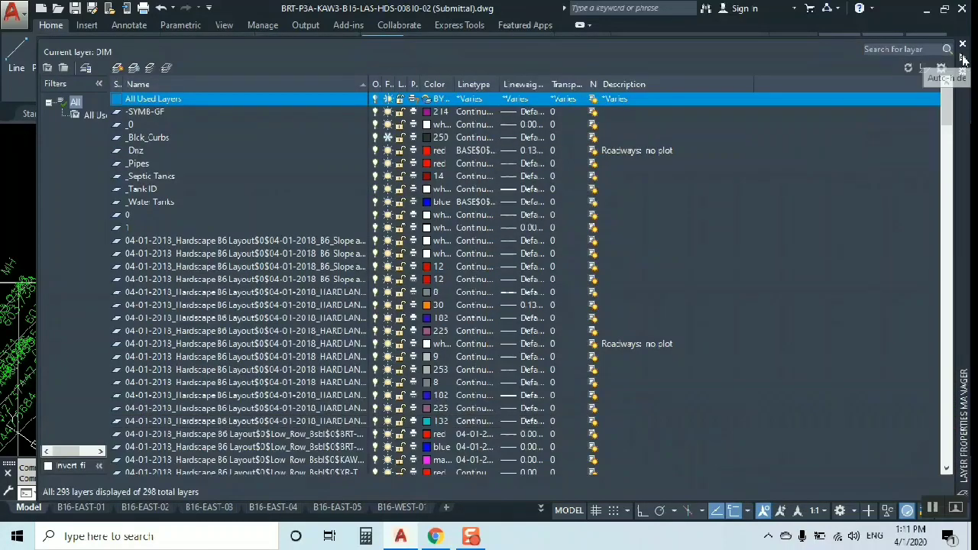
{"action": "left_click", "coordinate": [118, 67]}
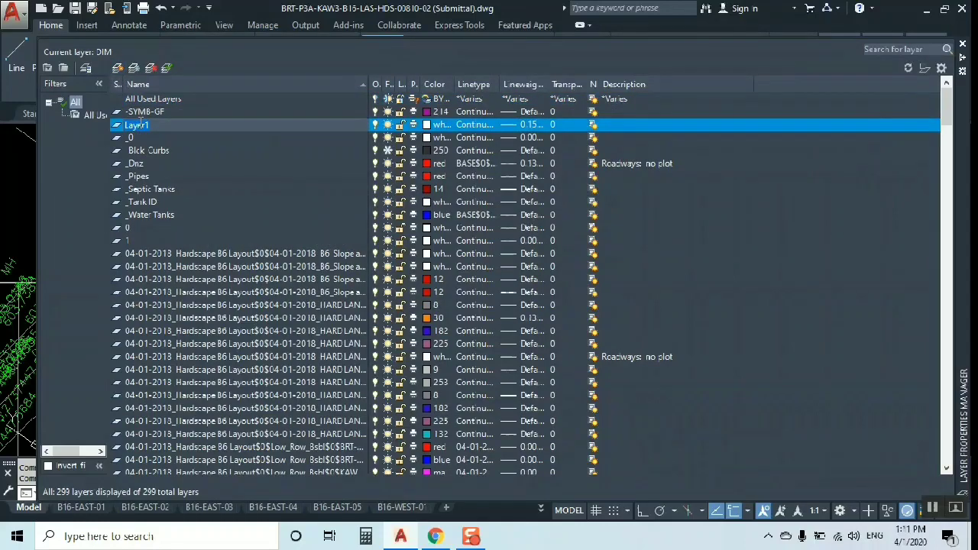
{"action": "type", "text": "D"}
{"action": "left_click", "coordinate": [434, 131]}
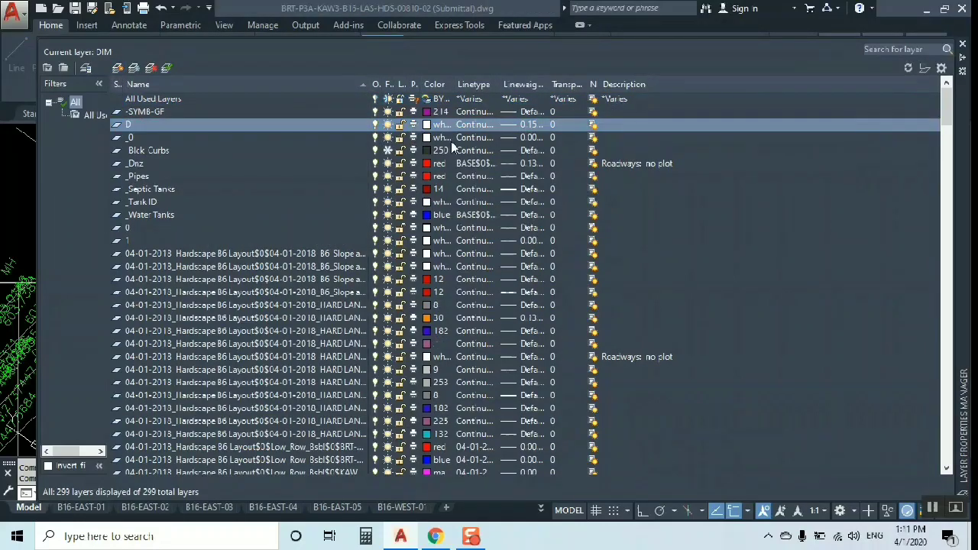
{"action": "left_click", "coordinate": [390, 230]}
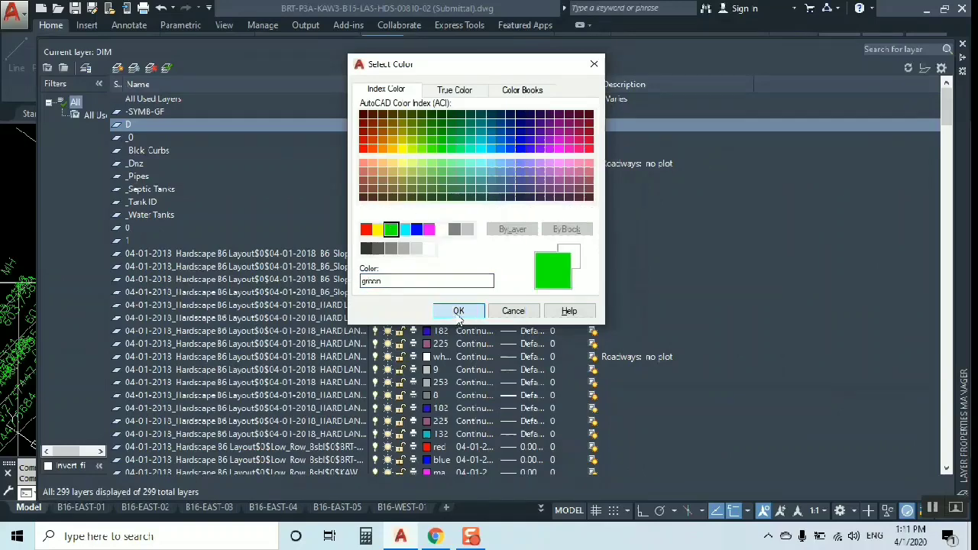
{"action": "left_click", "coordinate": [458, 311]}
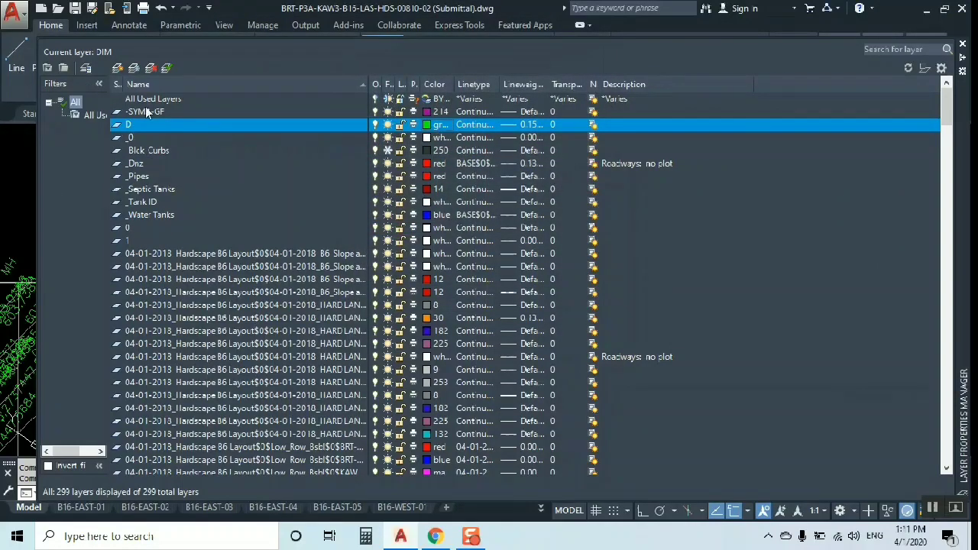
Add two more layers named ST and MH.
{"action": "left_click", "coordinate": [117, 69]}
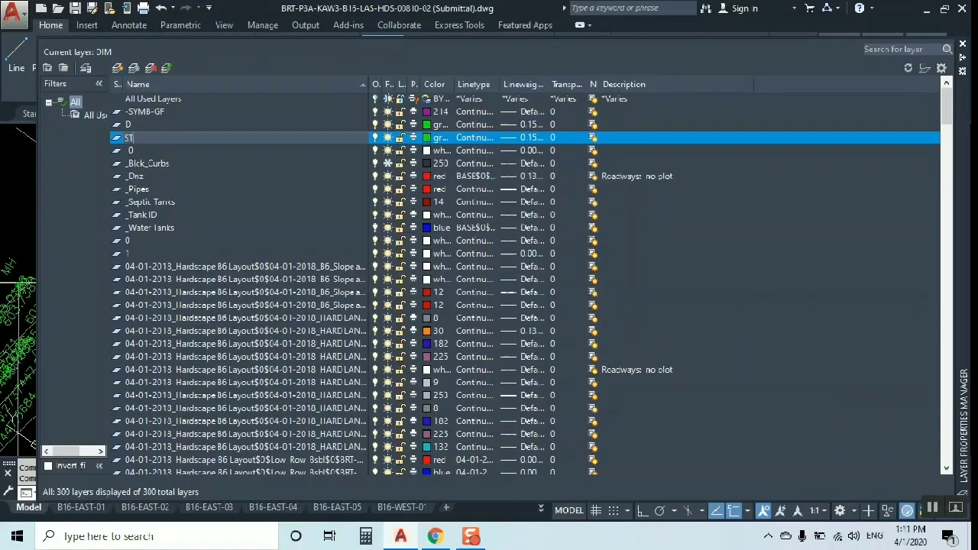
{"action": "left_click", "coordinate": [198, 151]}
{"action": "left_click", "coordinate": [130, 138]}
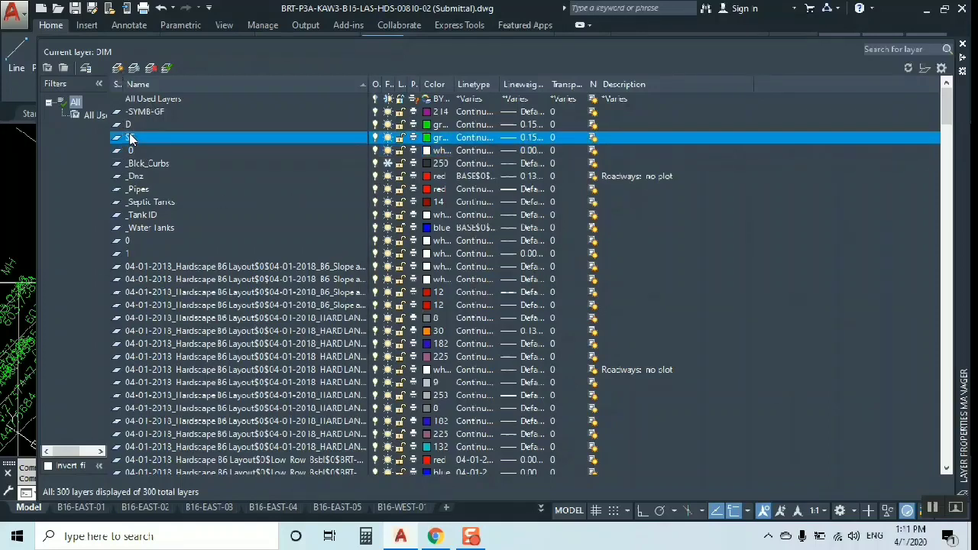
{"action": "left_click", "coordinate": [116, 68]}
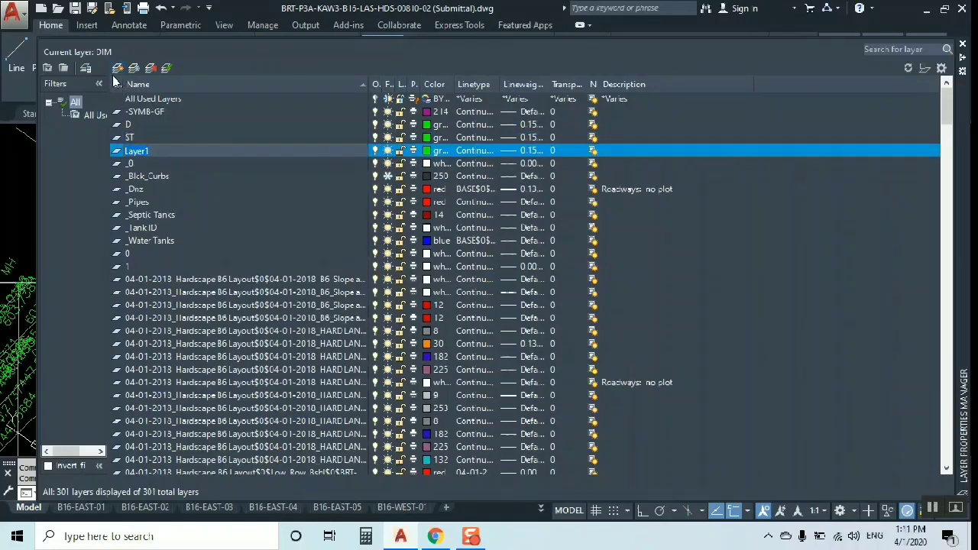
{"action": "type", "text": "MH"}
{"action": "left_click", "coordinate": [190, 175]}
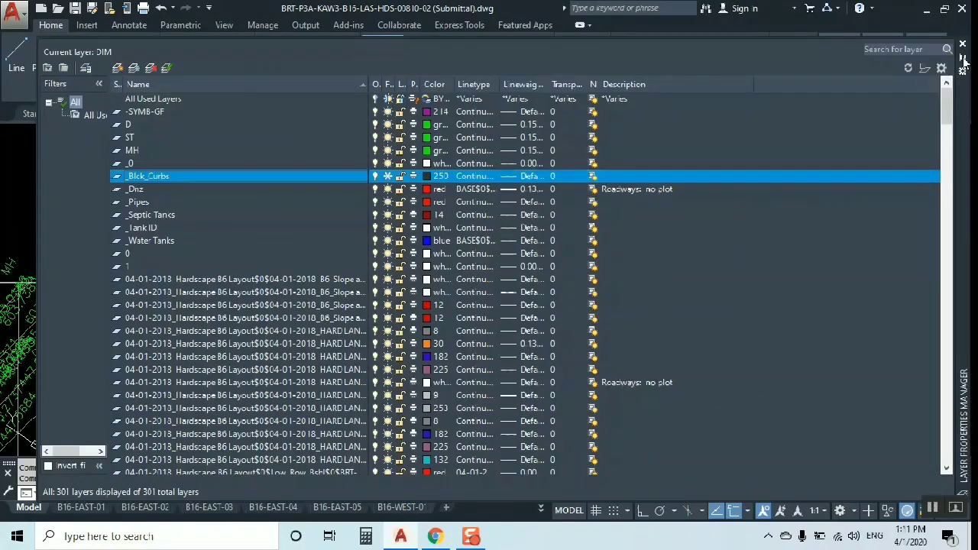
{"action": "scroll", "coordinate": [305, 211], "scroll_direction": "down", "scroll_amount": 4}
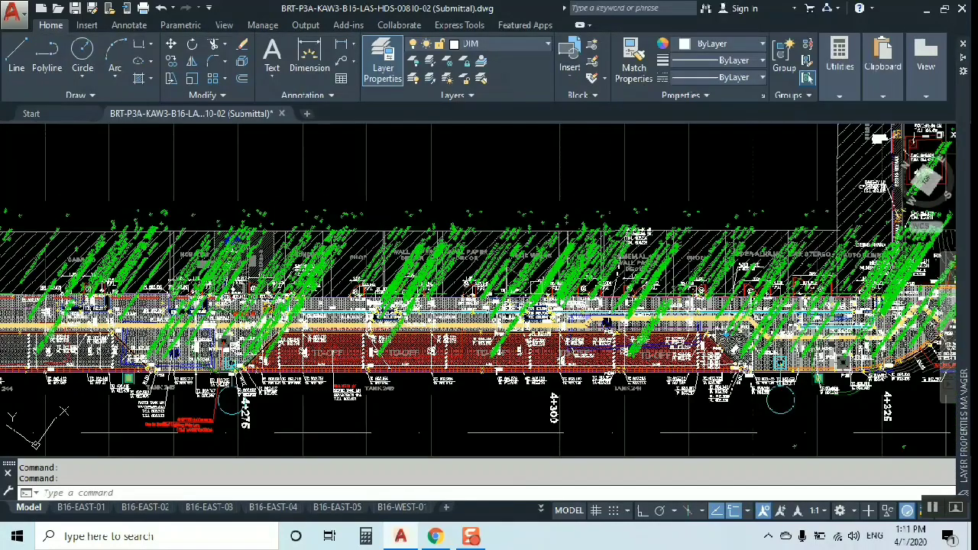
{"action": "scroll", "coordinate": [399, 261], "scroll_direction": "up", "scroll_amount": 4}
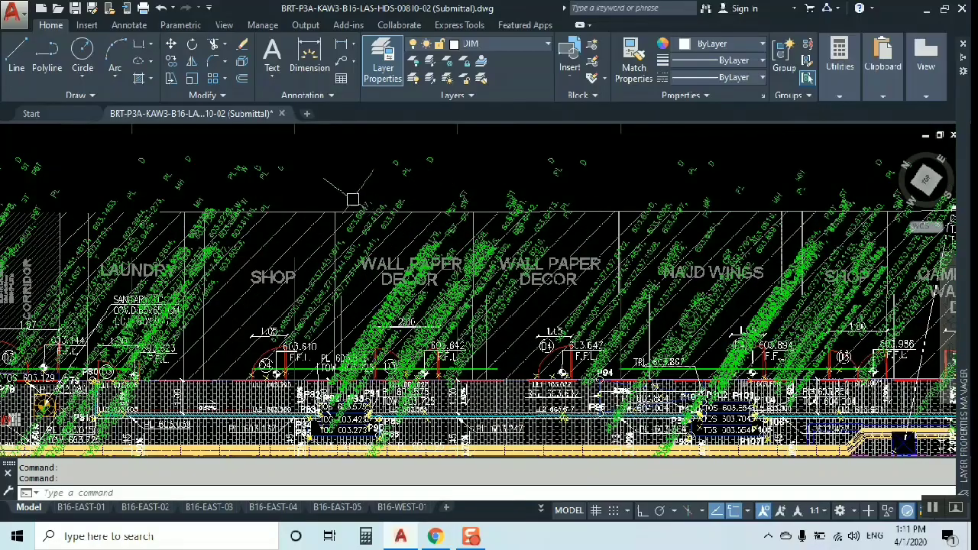
{"action": "scroll", "coordinate": [399, 182], "scroll_direction": "down", "scroll_amount": 4}
{"action": "scroll", "coordinate": [438, 187], "scroll_direction": "up", "scroll_amount": 4}
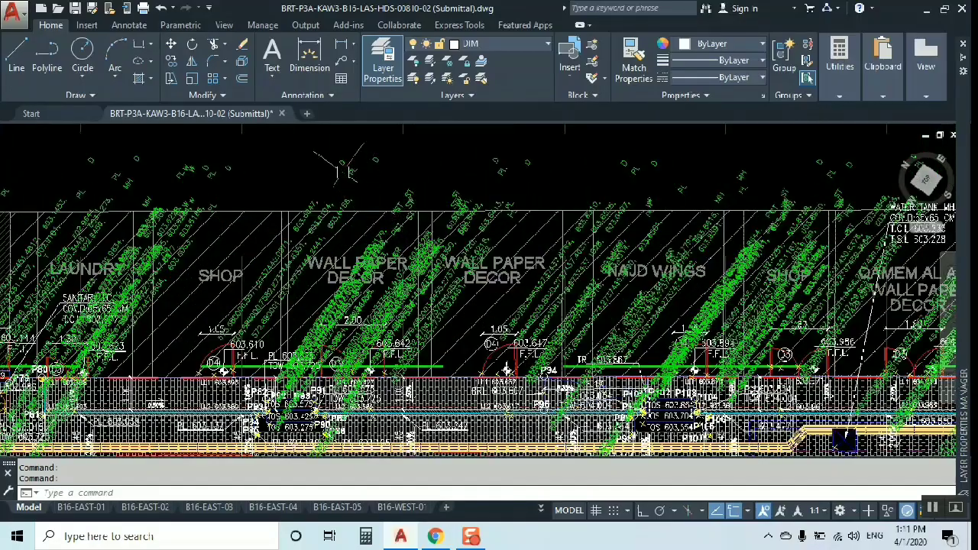
{"action": "scroll", "coordinate": [342, 170], "scroll_direction": "up", "scroll_amount": 2}
{"action": "scroll", "coordinate": [424, 191], "scroll_direction": "down", "scroll_amount": 2}
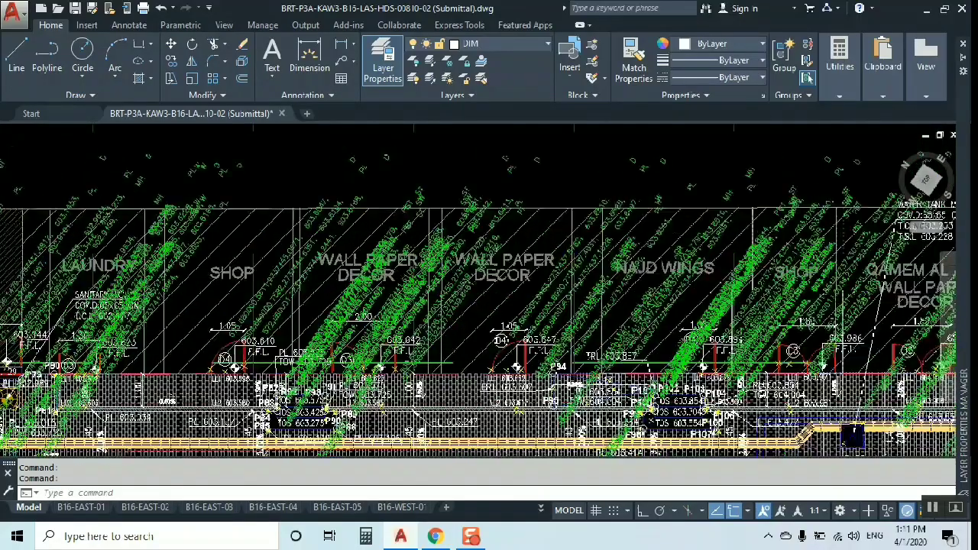
{"action": "scroll", "coordinate": [367, 166], "scroll_direction": "down", "scroll_amount": 2}
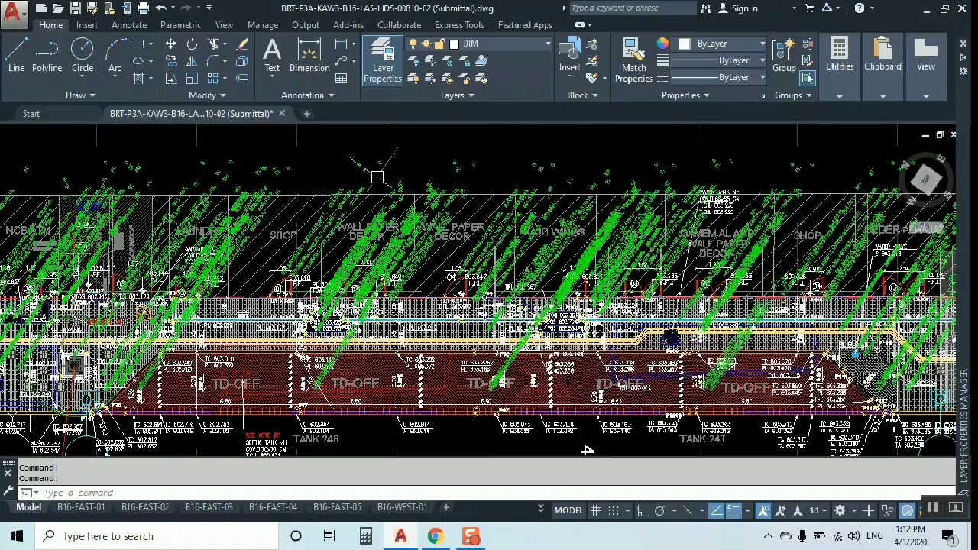
Start a Find and Replace search for the text ST with the search scope limited to selected objects.
{"action": "type", "text": "FIND"}
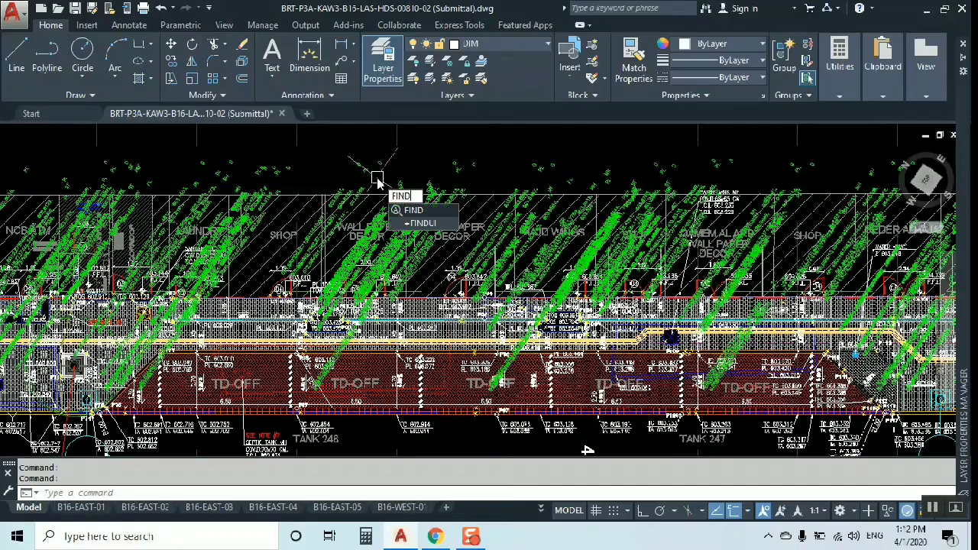
{"action": "key", "text": "Return"}
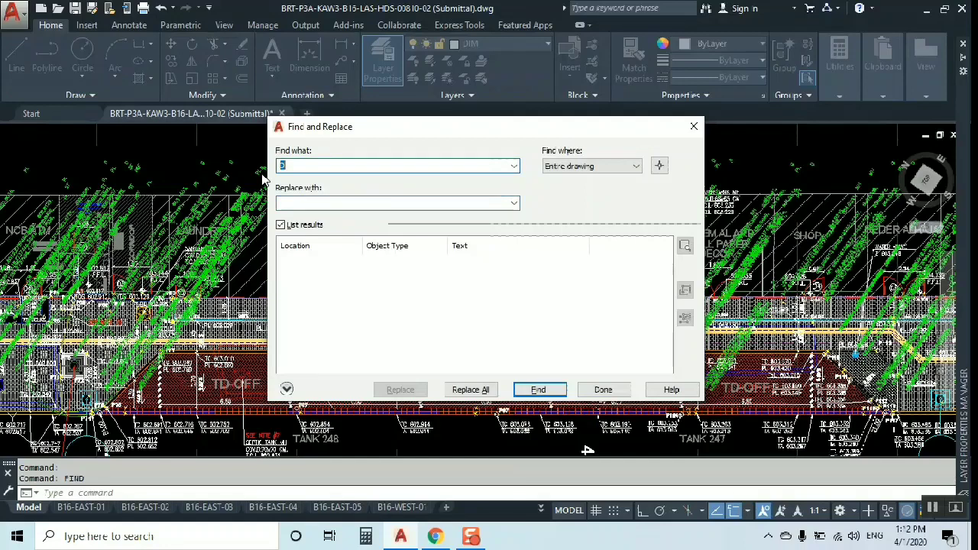
{"action": "key", "text": "BackSpace"}
{"action": "type", "text": "ST"}
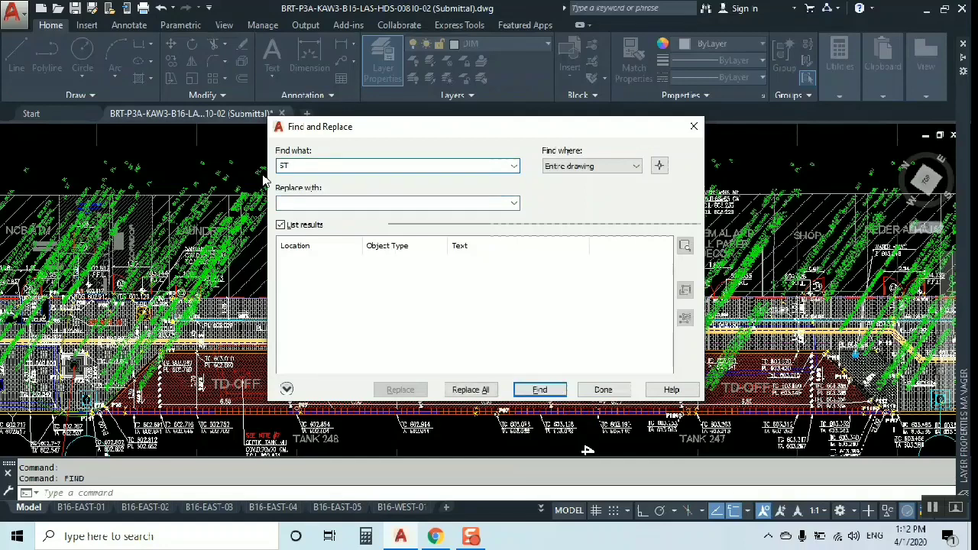
{"action": "left_click", "coordinate": [282, 229]}
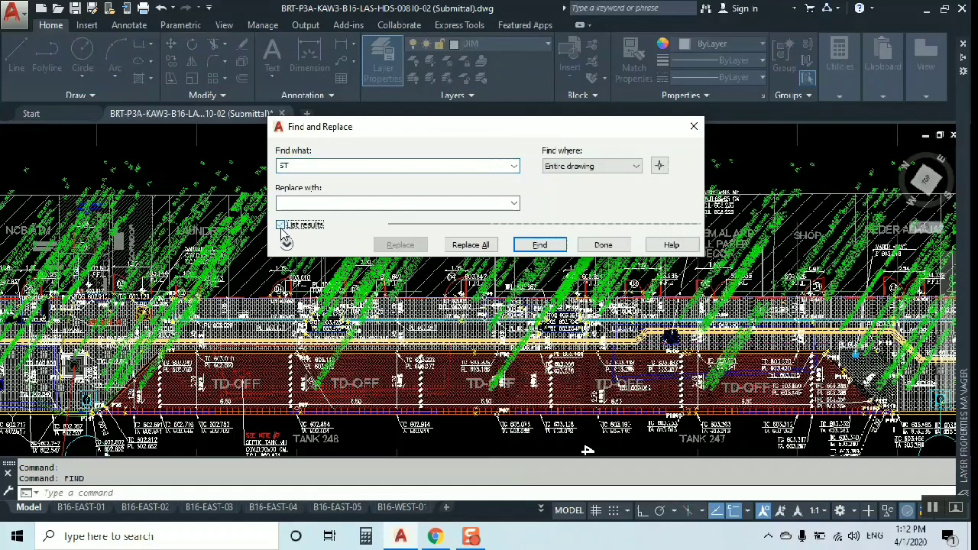
{"action": "left_click", "coordinate": [281, 229]}
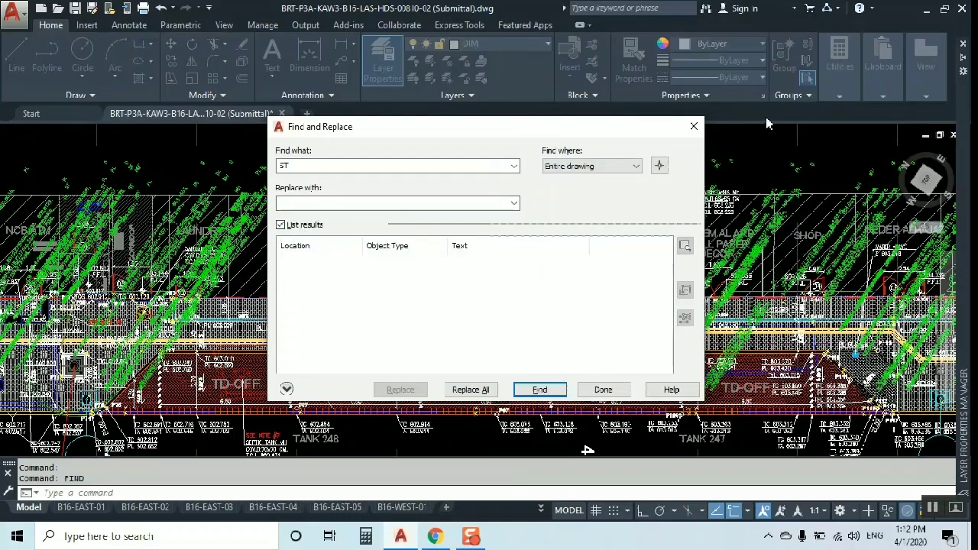
{"action": "left_click", "coordinate": [578, 173]}
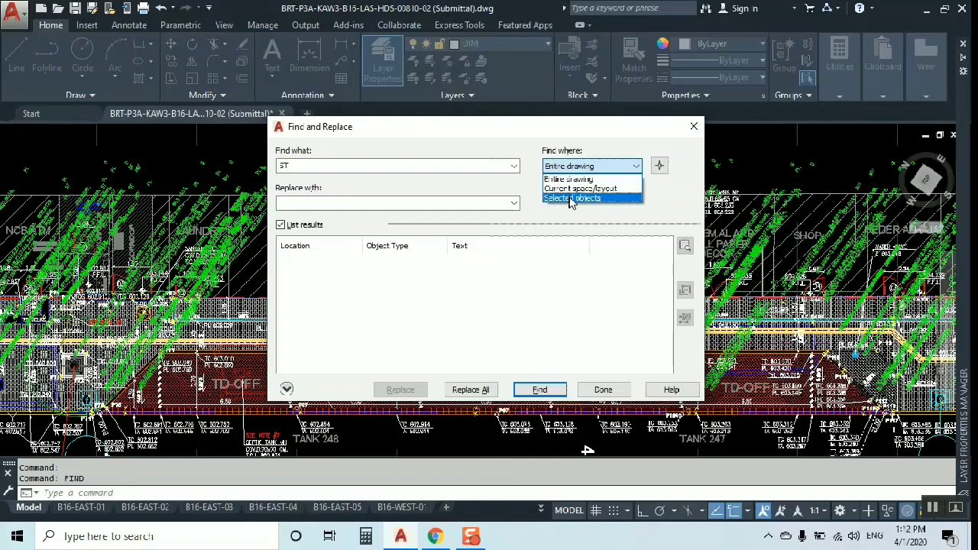
{"action": "left_click", "coordinate": [569, 199]}
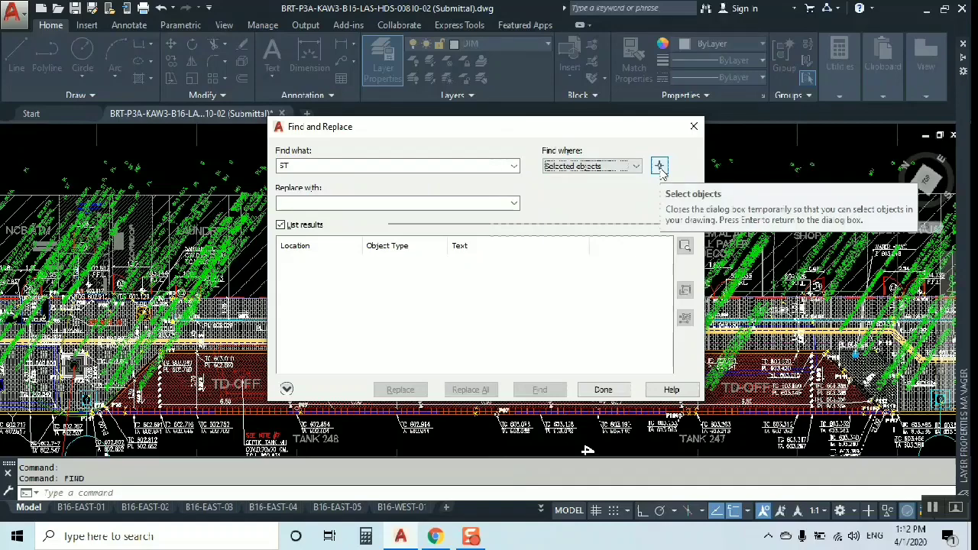
Pick the survey objects within the area 16 sheet as the search scope and find the ST text there.
{"action": "left_click", "coordinate": [660, 169]}
{"action": "scroll", "coordinate": [482, 223], "scroll_direction": "down", "scroll_amount": 5}
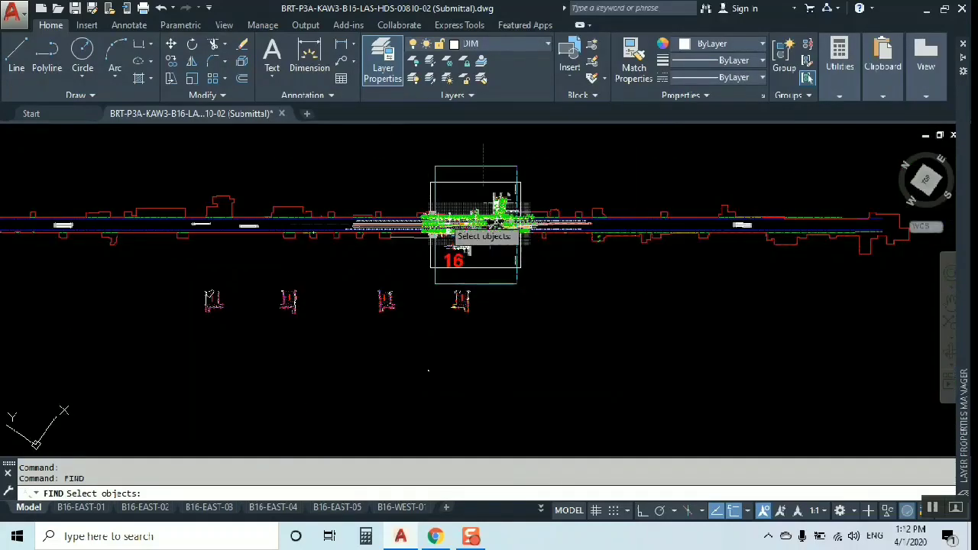
{"action": "scroll", "coordinate": [482, 223], "scroll_direction": "up", "scroll_amount": 3}
{"action": "left_click", "coordinate": [372, 161]}
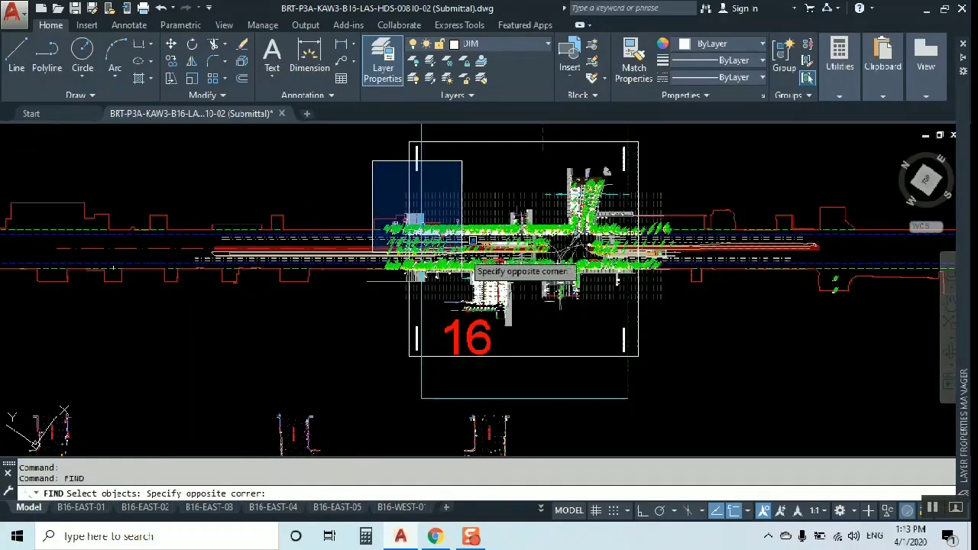
{"action": "left_click", "coordinate": [703, 309]}
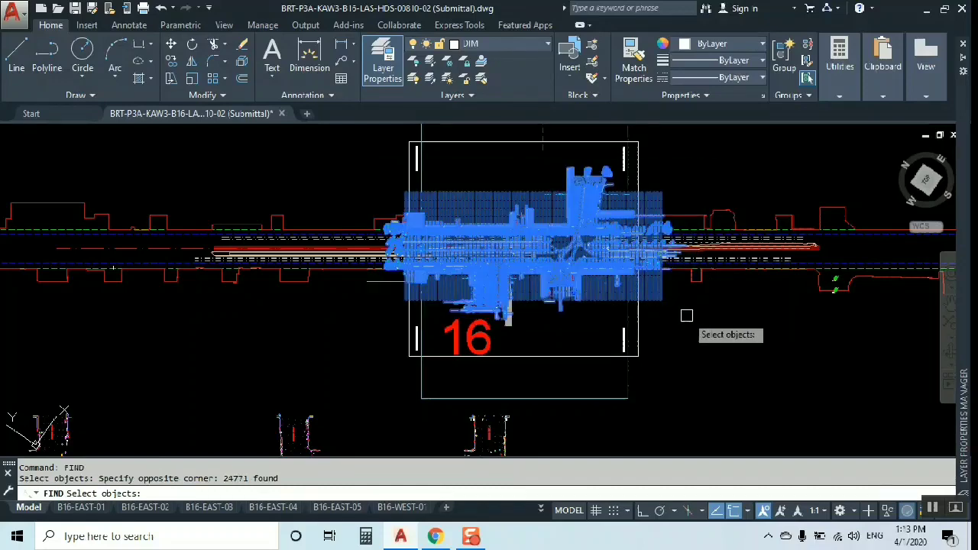
{"action": "key", "text": "Return"}
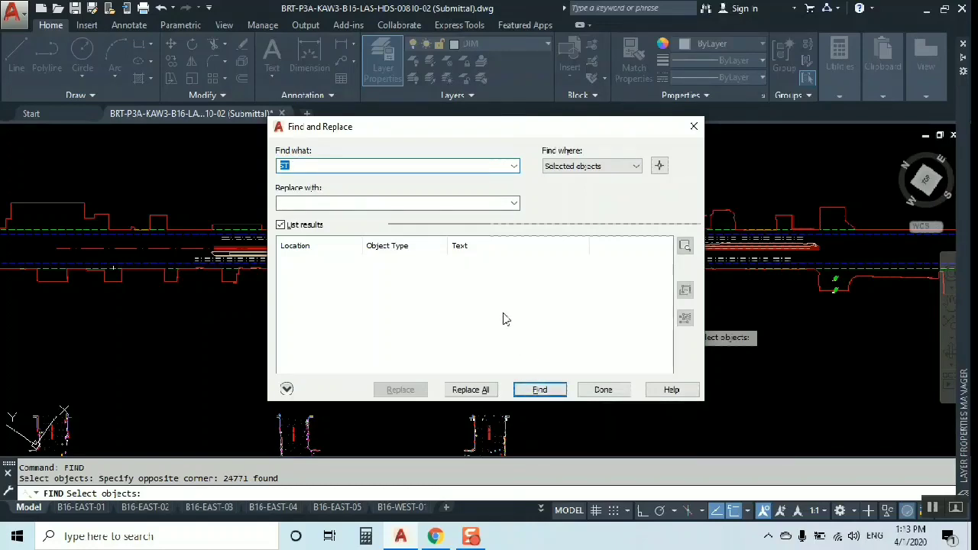
{"action": "left_click", "coordinate": [540, 391]}
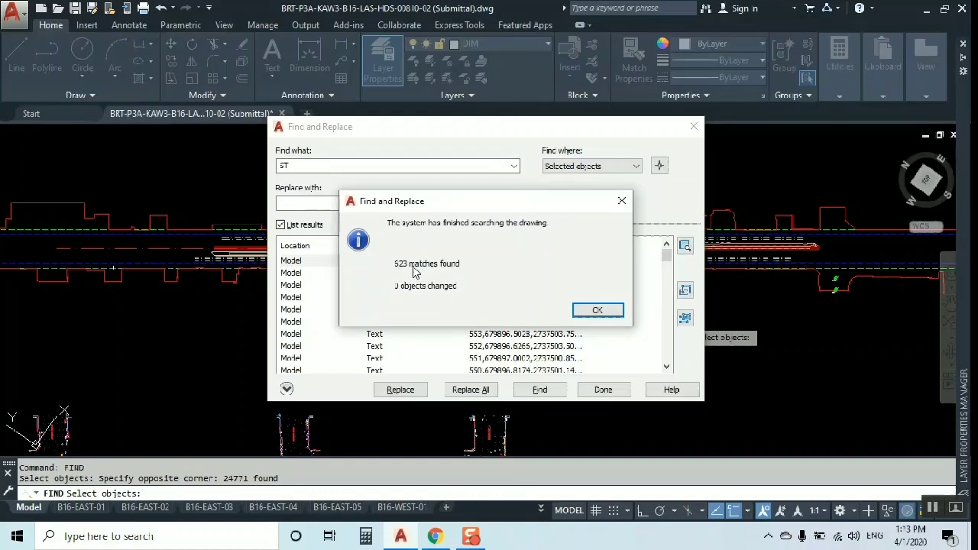
{"action": "left_click", "coordinate": [597, 310]}
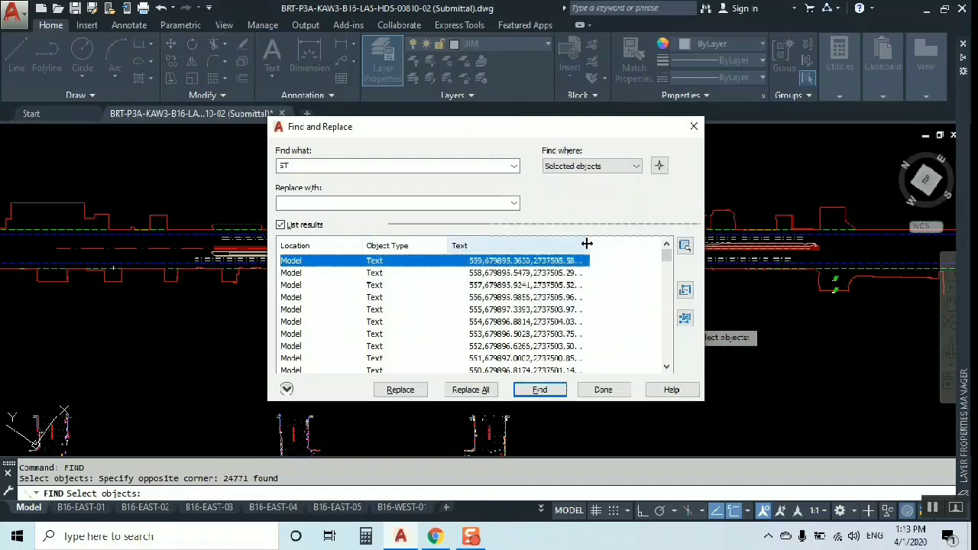
Widen the Text column of the search results and examine the list to tell plain ST codes from other codes containing ST.
{"action": "left_click_drag", "start_coordinate": [589, 245], "coordinate": [691, 261]}
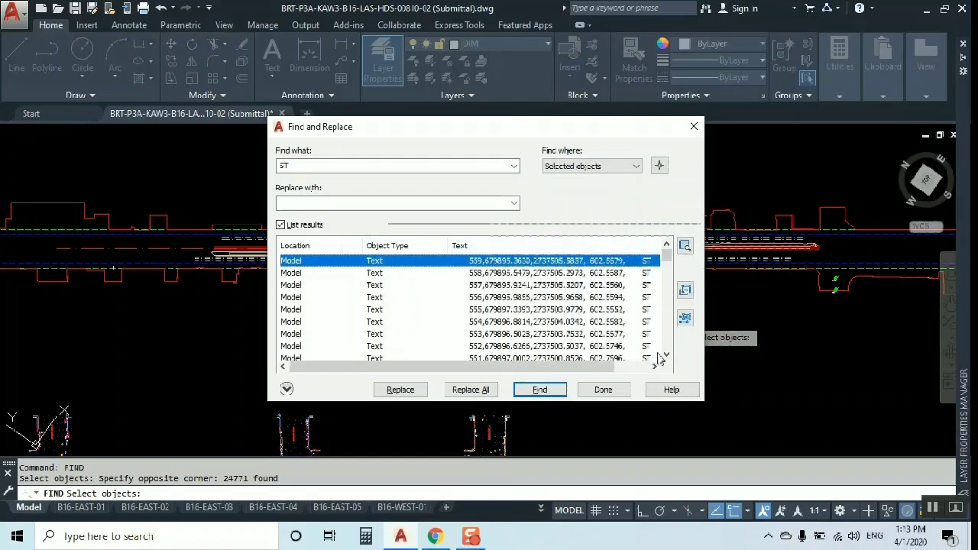
{"action": "left_click_drag", "start_coordinate": [600, 375], "coordinate": [647, 376]}
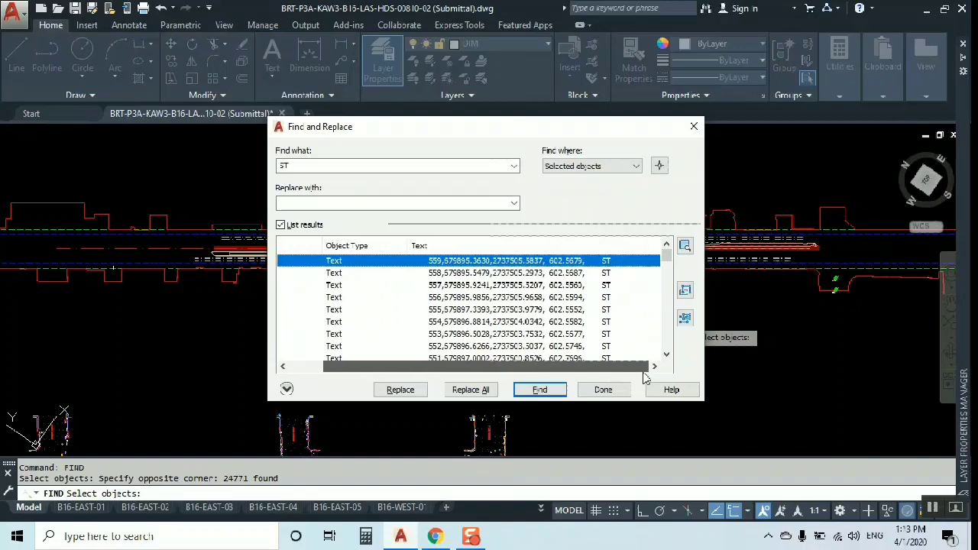
{"action": "left_click_drag", "start_coordinate": [666, 258], "coordinate": [674, 339]}
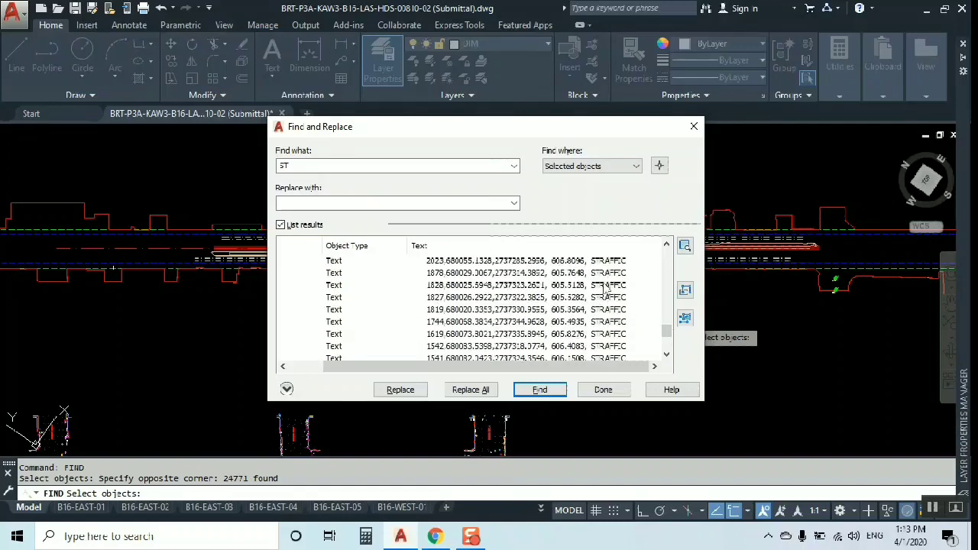
{"action": "left_click", "coordinate": [666, 245]}
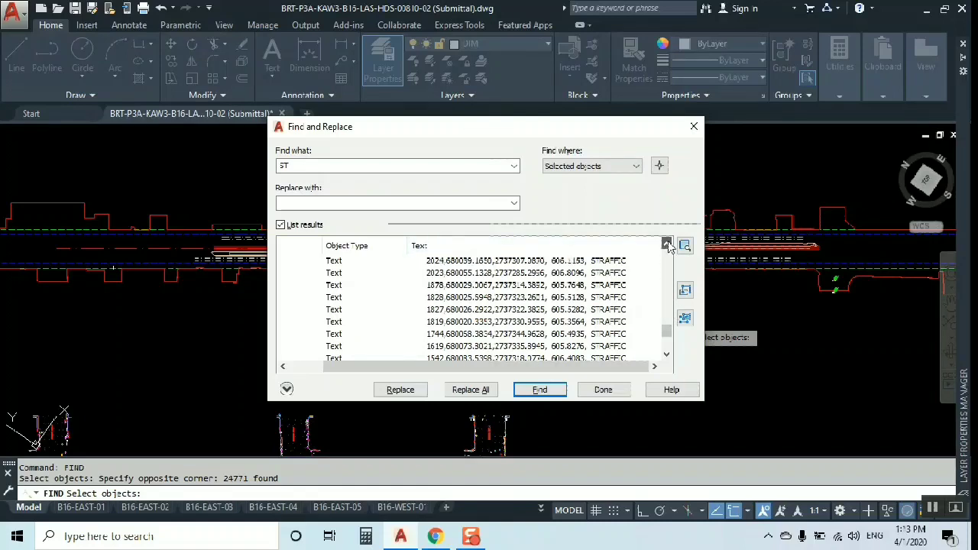
{"action": "left_click", "coordinate": [666, 245]}
{"action": "left_click", "coordinate": [666, 245]}
{"action": "left_click_drag", "start_coordinate": [669, 333], "coordinate": [670, 330]}
{"action": "left_click", "coordinate": [666, 355]}
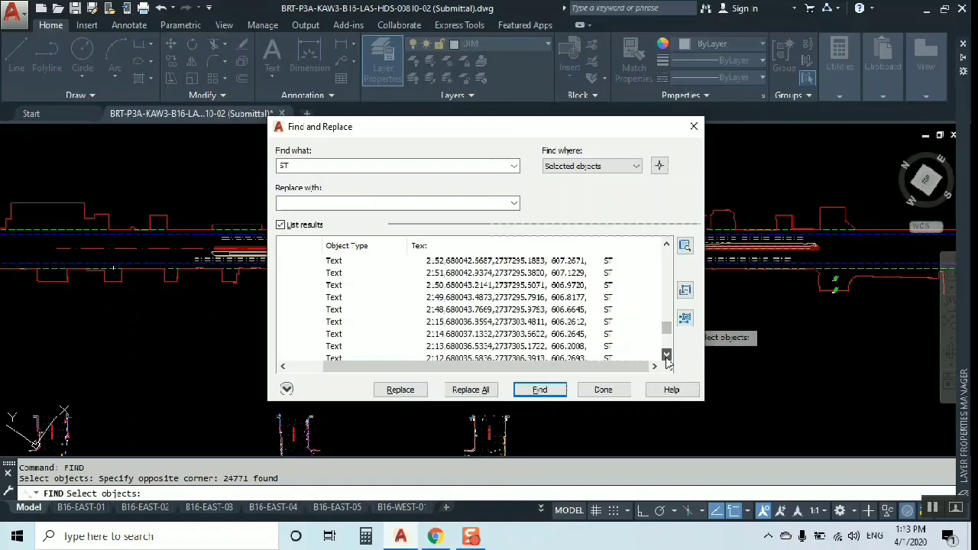
{"action": "left_click", "coordinate": [667, 355]}
{"action": "left_click", "coordinate": [667, 354]}
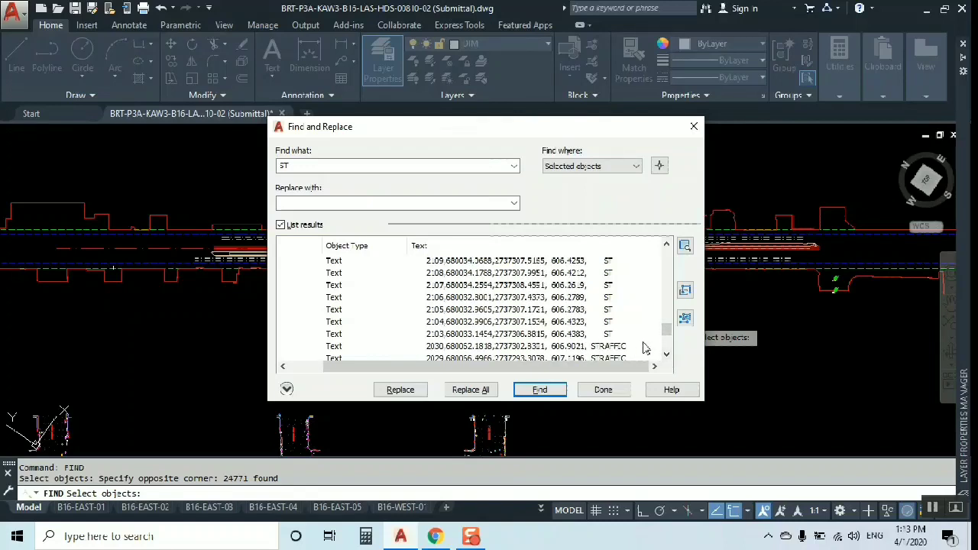
{"action": "left_click_drag", "start_coordinate": [664, 329], "coordinate": [650, 236]}
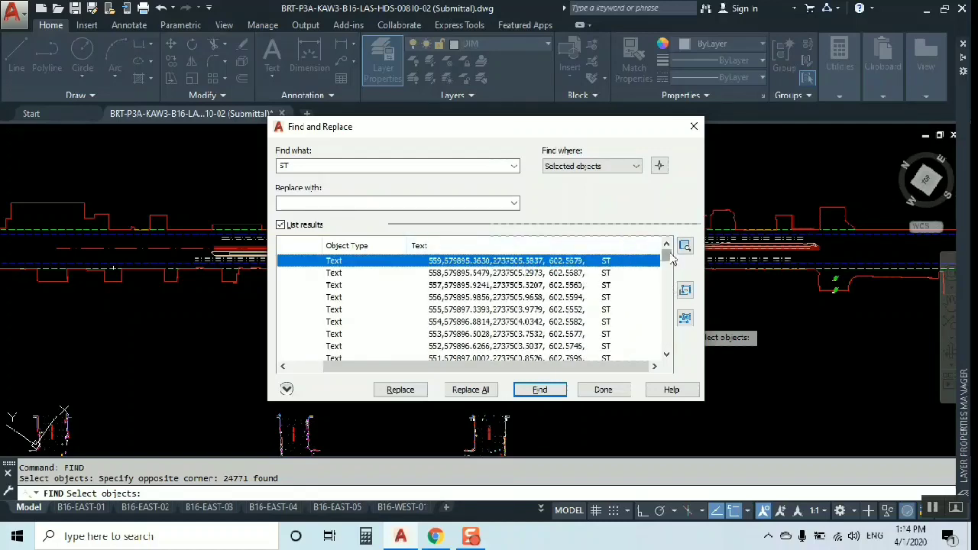
Highlight the results from the first entry through the last ST row before the STRAFFIC entries and create a selection set from them.
{"action": "left_click_drag", "start_coordinate": [671, 261], "coordinate": [676, 330]}
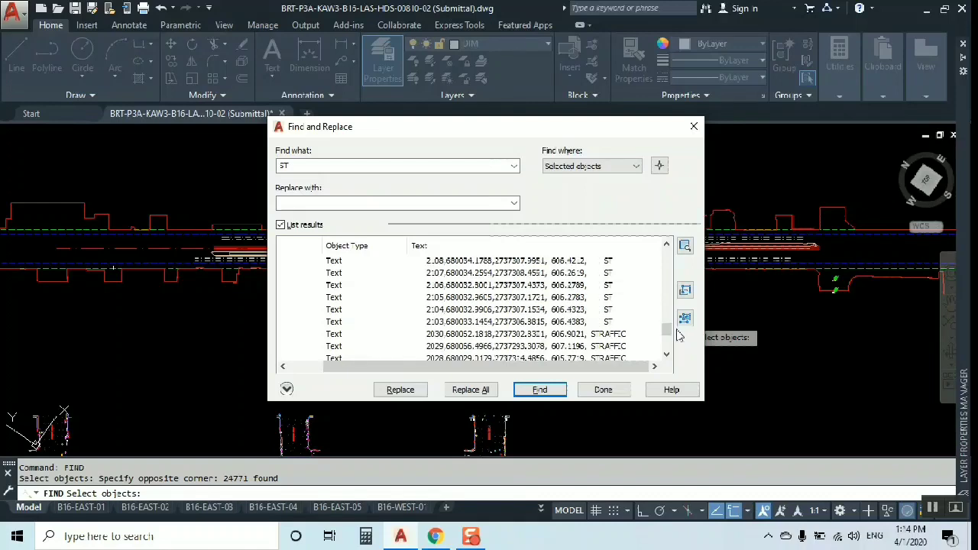
{"action": "left_click", "coordinate": [539, 322], "text": "shift"}
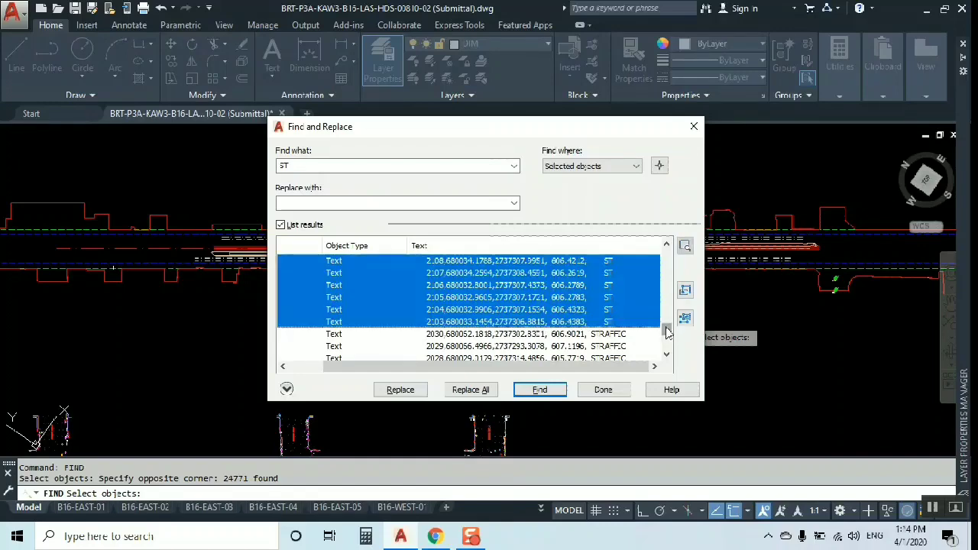
{"action": "left_click_drag", "start_coordinate": [667, 331], "coordinate": [665, 252]}
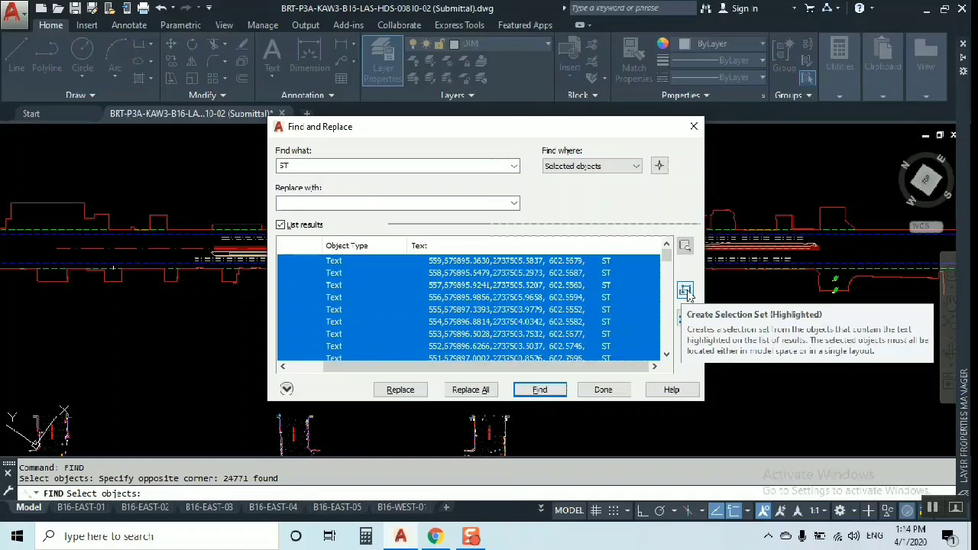
{"action": "left_click", "coordinate": [685, 291]}
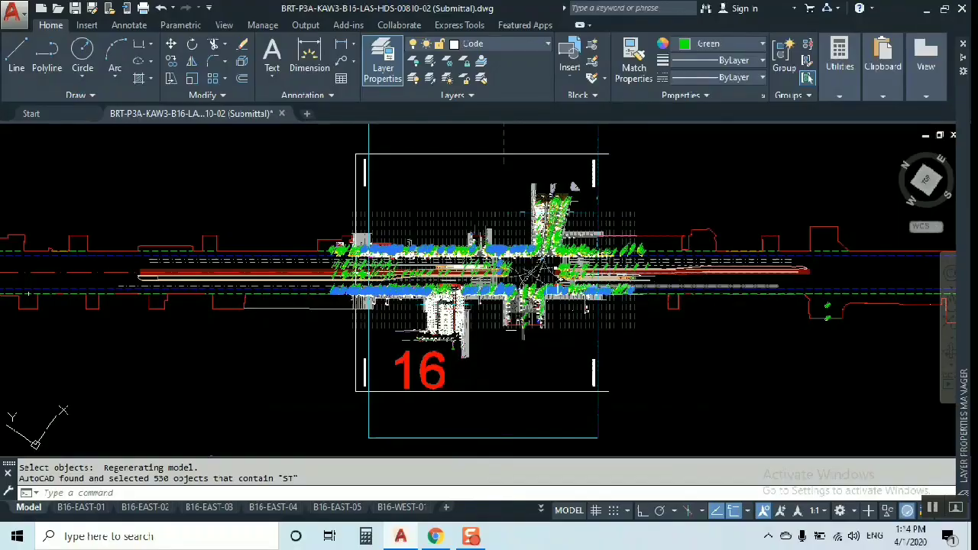
Examine the selected labels along the shop frontages and the street to check which codes the selection set contains.
{"action": "scroll", "coordinate": [374, 236], "scroll_direction": "up", "scroll_amount": 5}
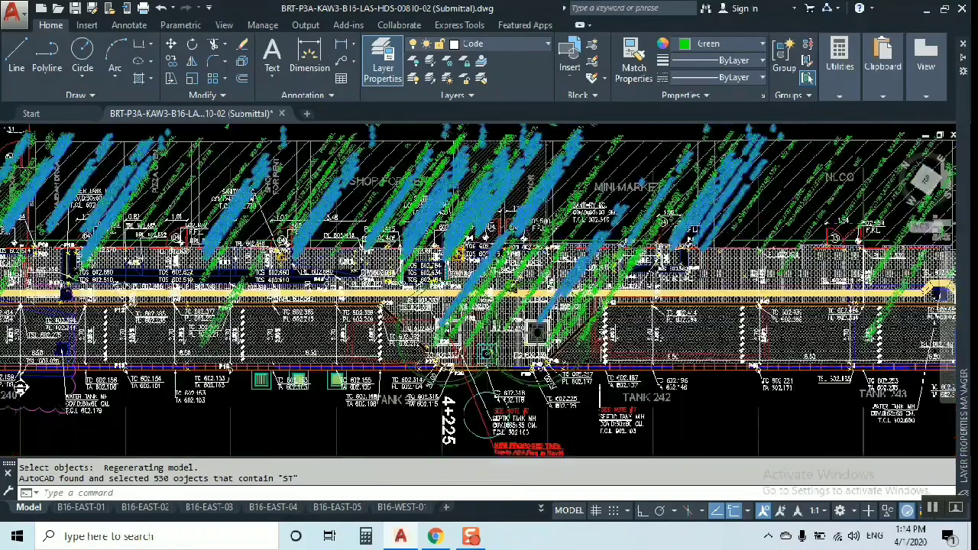
{"action": "scroll", "coordinate": [463, 141], "scroll_direction": "up", "scroll_amount": 1}
{"action": "middle_click_drag", "start_coordinate": [484, 189], "coordinate": [446, 265]}
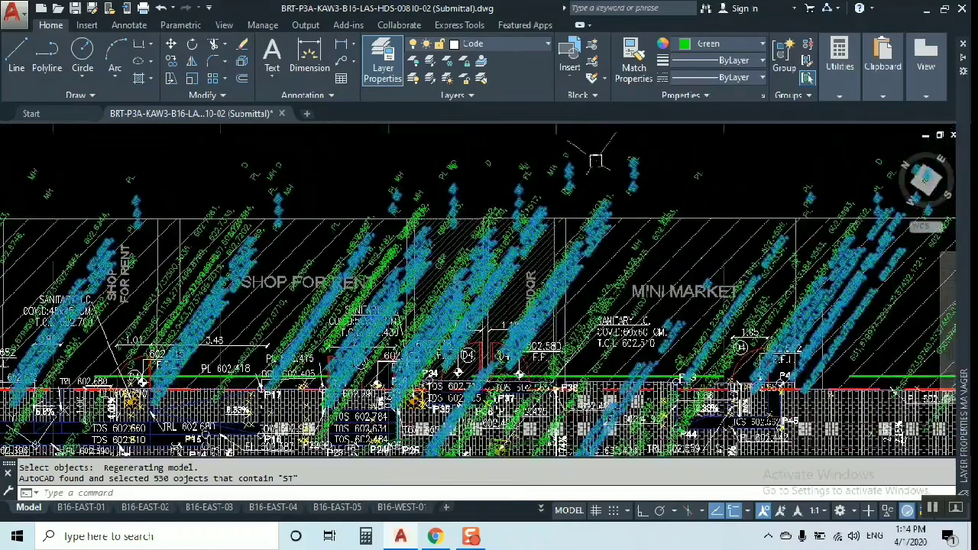
{"action": "scroll", "coordinate": [594, 158], "scroll_direction": "up", "scroll_amount": 1}
{"action": "scroll", "coordinate": [550, 175], "scroll_direction": "up", "scroll_amount": 1}
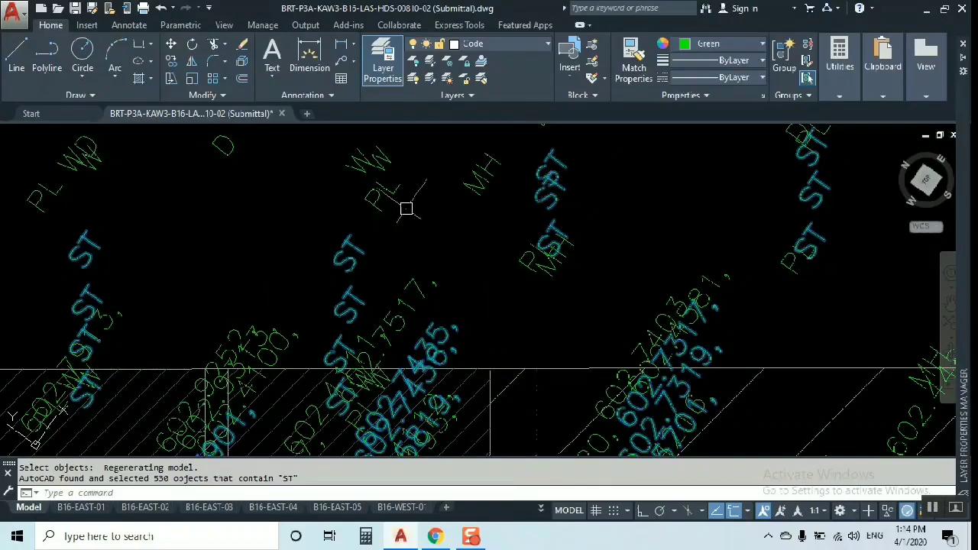
{"action": "scroll", "coordinate": [406, 210], "scroll_direction": "down", "scroll_amount": 4}
{"action": "scroll", "coordinate": [588, 237], "scroll_direction": "down", "scroll_amount": 1}
{"action": "scroll", "coordinate": [589, 218], "scroll_direction": "up", "scroll_amount": 6}
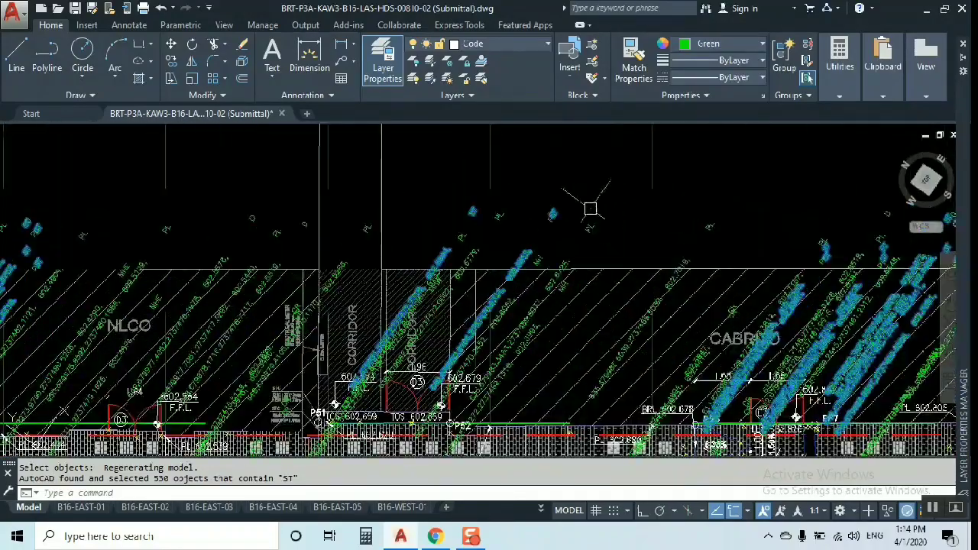
{"action": "scroll", "coordinate": [596, 263], "scroll_direction": "down", "scroll_amount": 6}
{"action": "scroll", "coordinate": [545, 255], "scroll_direction": "up", "scroll_amount": 4}
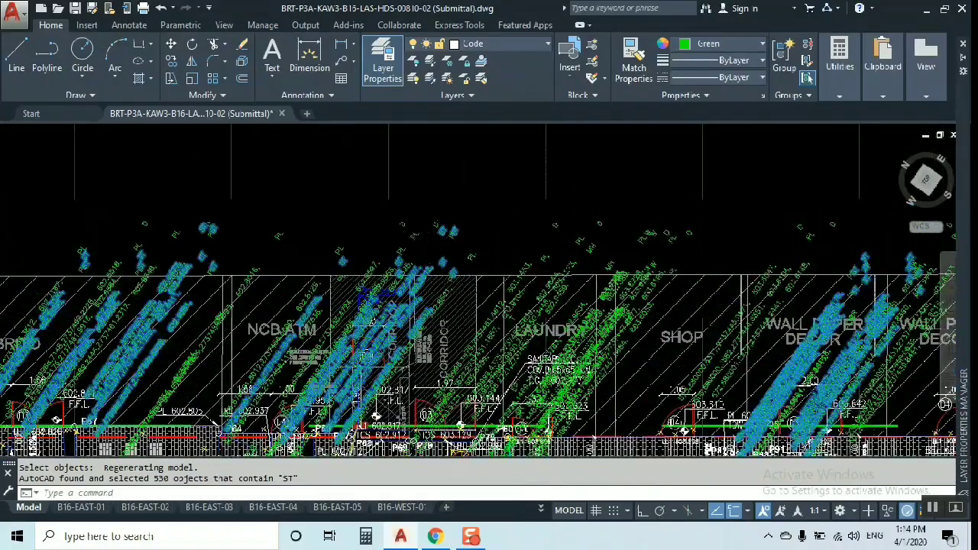
{"action": "scroll", "coordinate": [424, 238], "scroll_direction": "up", "scroll_amount": 2}
{"action": "scroll", "coordinate": [424, 248], "scroll_direction": "down", "scroll_amount": 4}
{"action": "scroll", "coordinate": [679, 244], "scroll_direction": "up", "scroll_amount": 4}
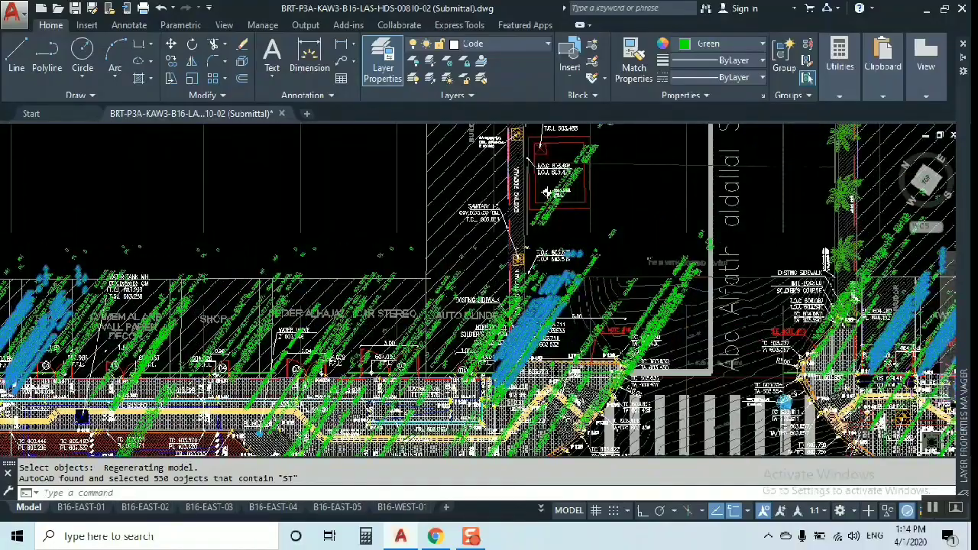
{"action": "scroll", "coordinate": [458, 278], "scroll_direction": "up", "scroll_amount": 3}
{"action": "scroll", "coordinate": [415, 279], "scroll_direction": "down", "scroll_amount": 5}
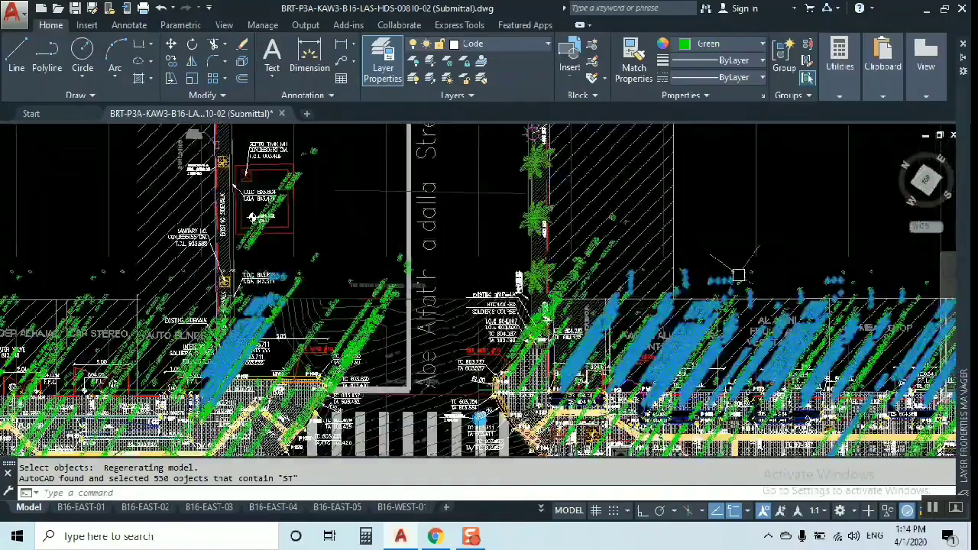
{"action": "scroll", "coordinate": [433, 346], "scroll_direction": "up", "scroll_amount": 1}
{"action": "scroll", "coordinate": [589, 252], "scroll_direction": "up", "scroll_amount": 3}
{"action": "scroll", "coordinate": [295, 239], "scroll_direction": "down", "scroll_amount": 6}
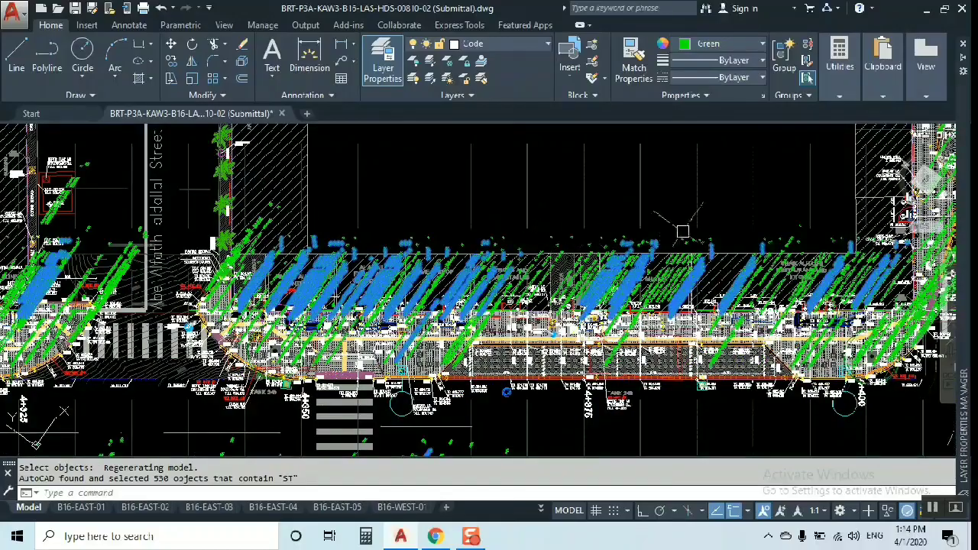
{"action": "scroll", "coordinate": [682, 230], "scroll_direction": "up", "scroll_amount": 4}
{"action": "scroll", "coordinate": [621, 229], "scroll_direction": "down", "scroll_amount": 4}
{"action": "scroll", "coordinate": [898, 314], "scroll_direction": "up", "scroll_amount": 2}
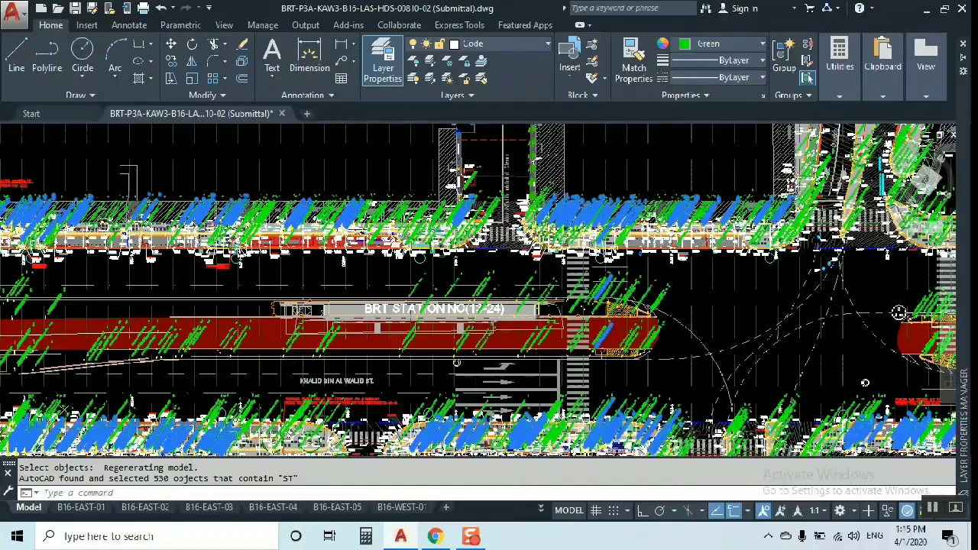
Remove the STRAFFIC labels and their coordinate texts near the crosswalk by the BRT station from the selection.
{"action": "scroll", "coordinate": [898, 313], "scroll_direction": "up", "scroll_amount": 6}
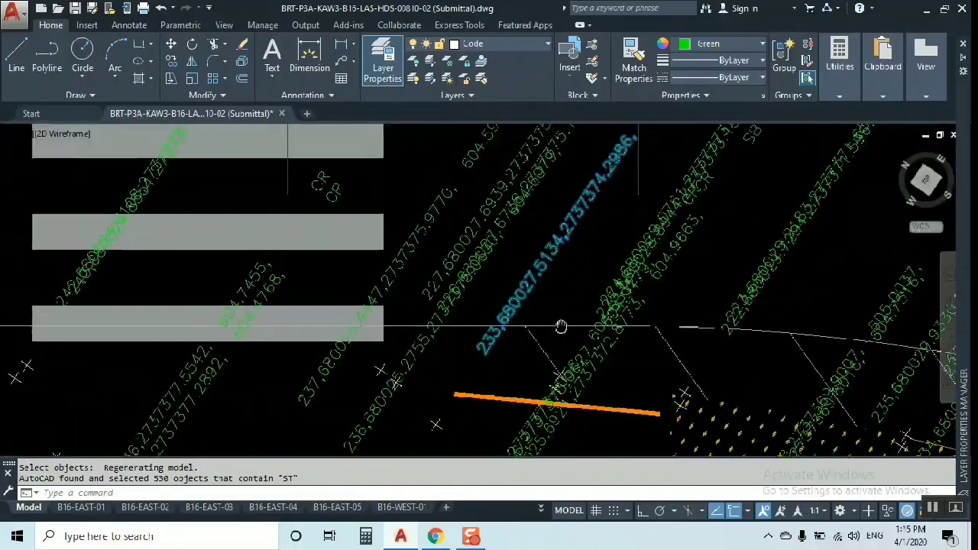
{"action": "scroll", "coordinate": [634, 224], "scroll_direction": "down", "scroll_amount": 4}
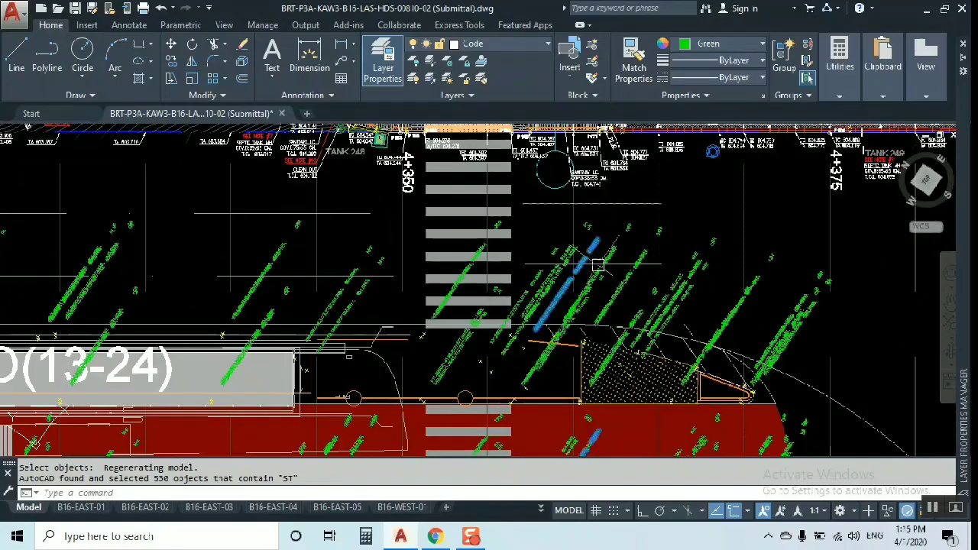
{"action": "scroll", "coordinate": [582, 226], "scroll_direction": "up", "scroll_amount": 4}
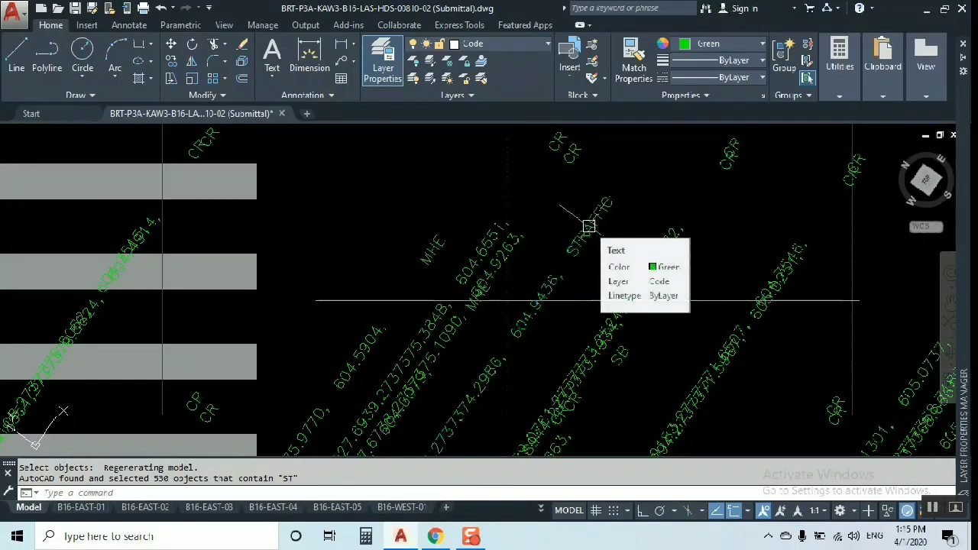
{"action": "scroll", "coordinate": [589, 222], "scroll_direction": "down", "scroll_amount": 6}
{"action": "scroll", "coordinate": [565, 231], "scroll_direction": "down", "scroll_amount": 4}
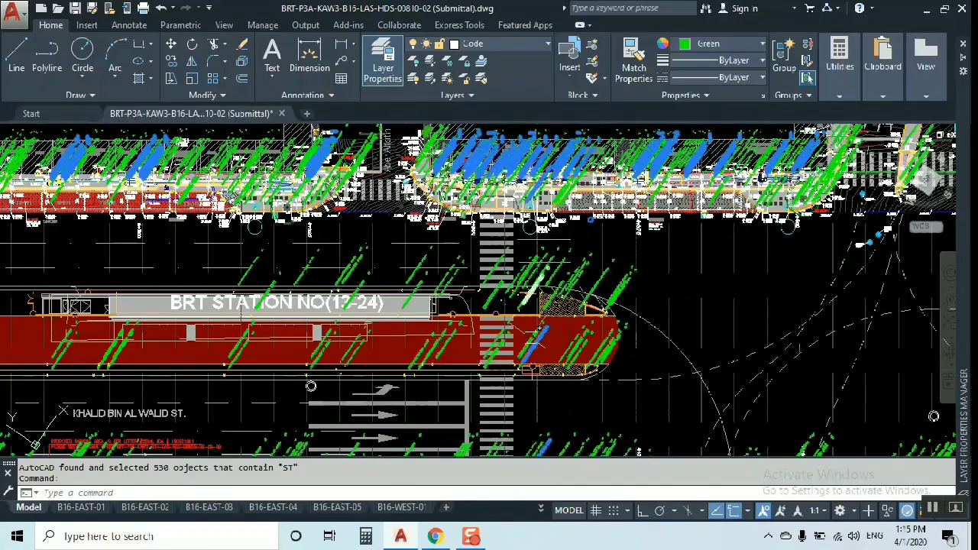
{"action": "scroll", "coordinate": [532, 342], "scroll_direction": "up", "scroll_amount": 8}
{"action": "scroll", "coordinate": [529, 324], "scroll_direction": "up", "scroll_amount": 2}
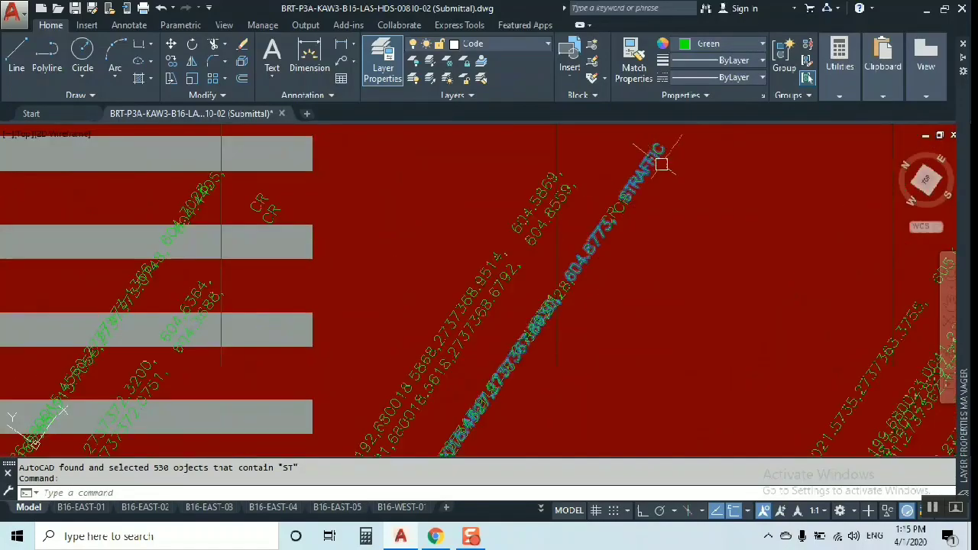
{"action": "scroll", "coordinate": [672, 150], "scroll_direction": "down", "scroll_amount": 6}
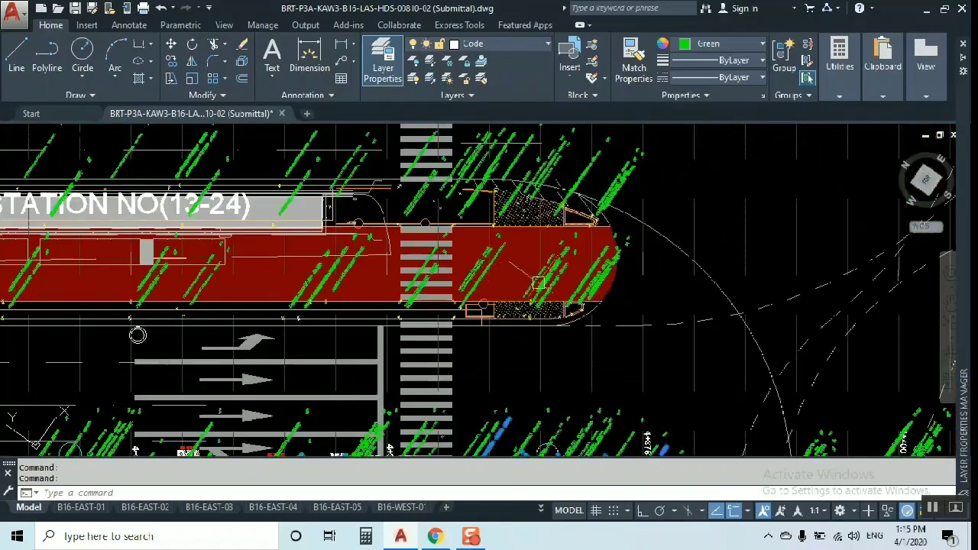
{"action": "scroll", "coordinate": [601, 266], "scroll_direction": "down", "scroll_amount": 2}
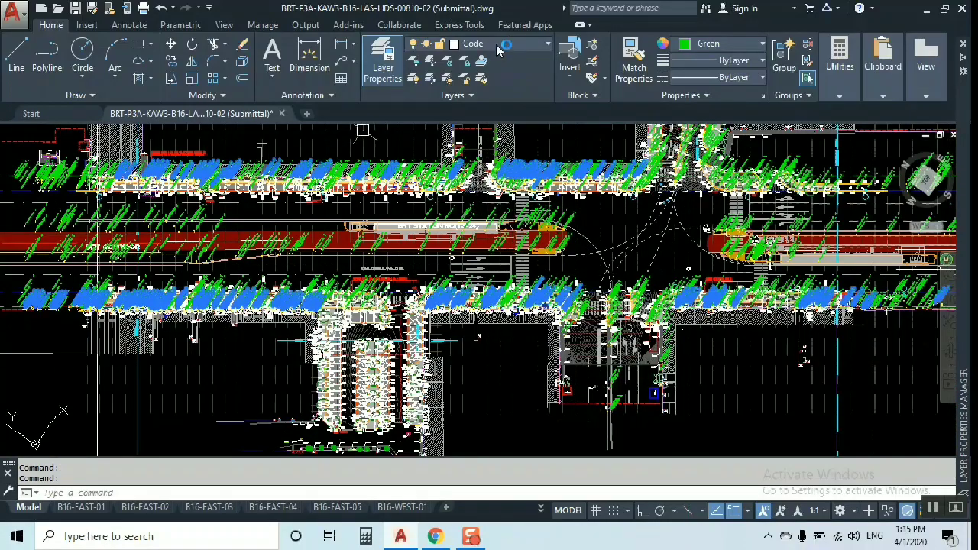
Move the selected ST labels to the ST layer, set their colour to ByLayer and clear the selection.
{"action": "left_click", "coordinate": [497, 43]}
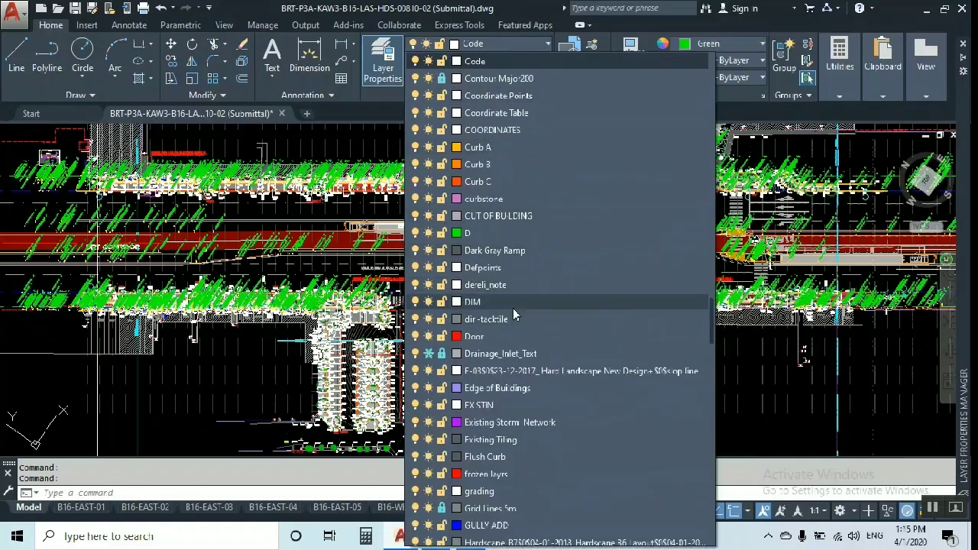
{"action": "scroll", "coordinate": [512, 359], "scroll_direction": "down", "scroll_amount": 13}
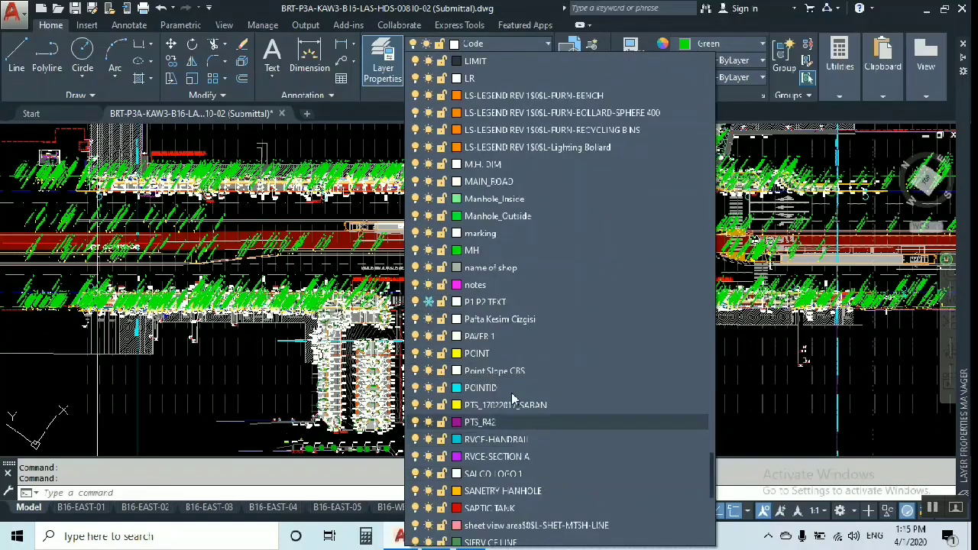
{"action": "scroll", "coordinate": [527, 382], "scroll_direction": "down", "scroll_amount": 3}
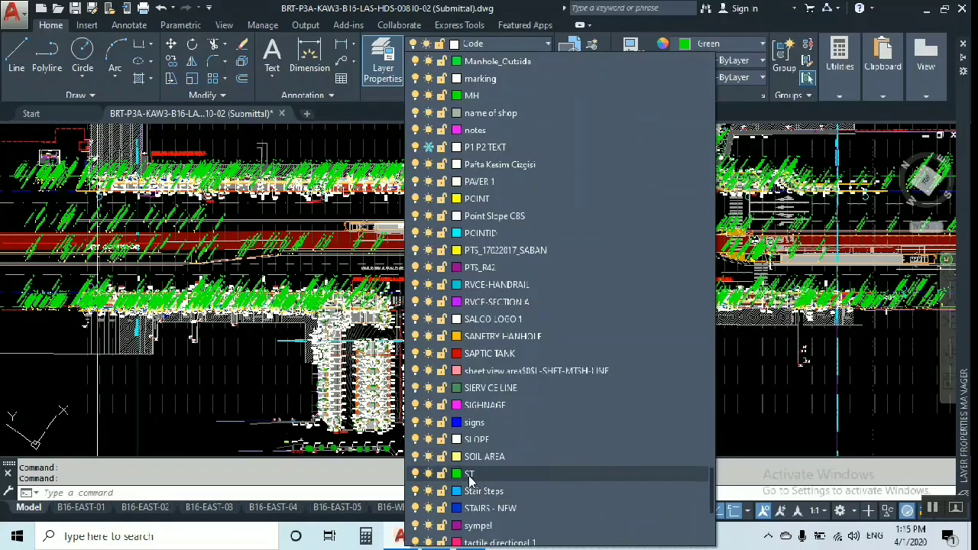
{"action": "left_click", "coordinate": [527, 473]}
{"action": "left_click", "coordinate": [728, 47]}
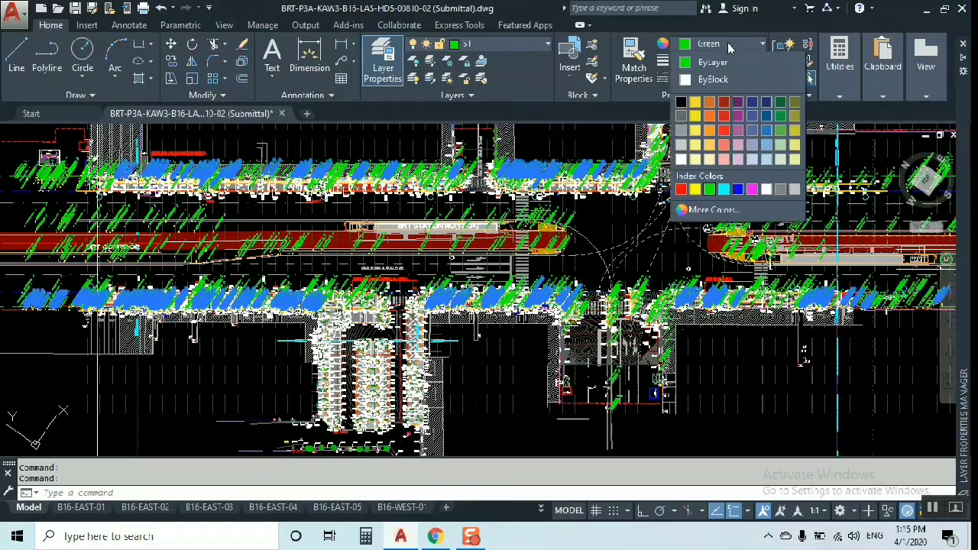
{"action": "left_click", "coordinate": [711, 64]}
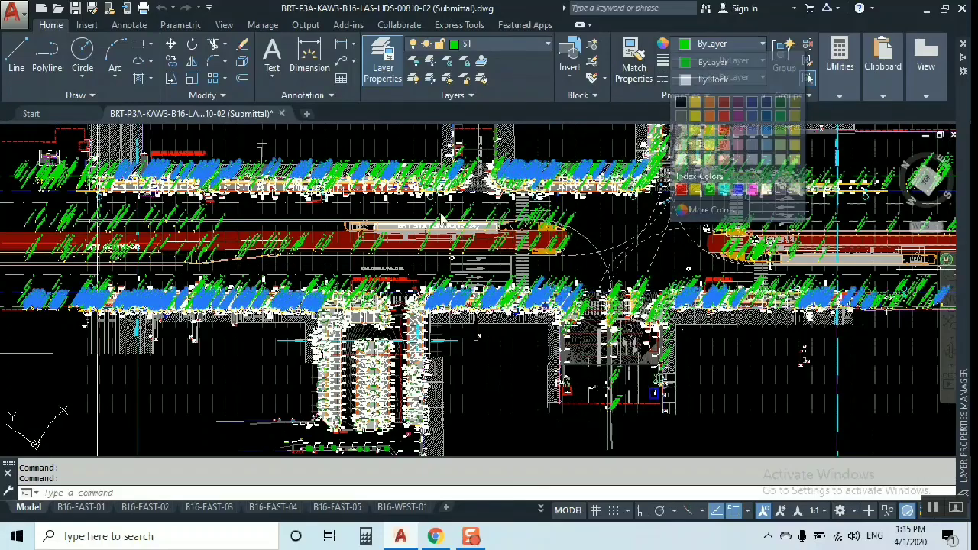
{"action": "scroll", "coordinate": [355, 156], "scroll_direction": "up", "scroll_amount": 10}
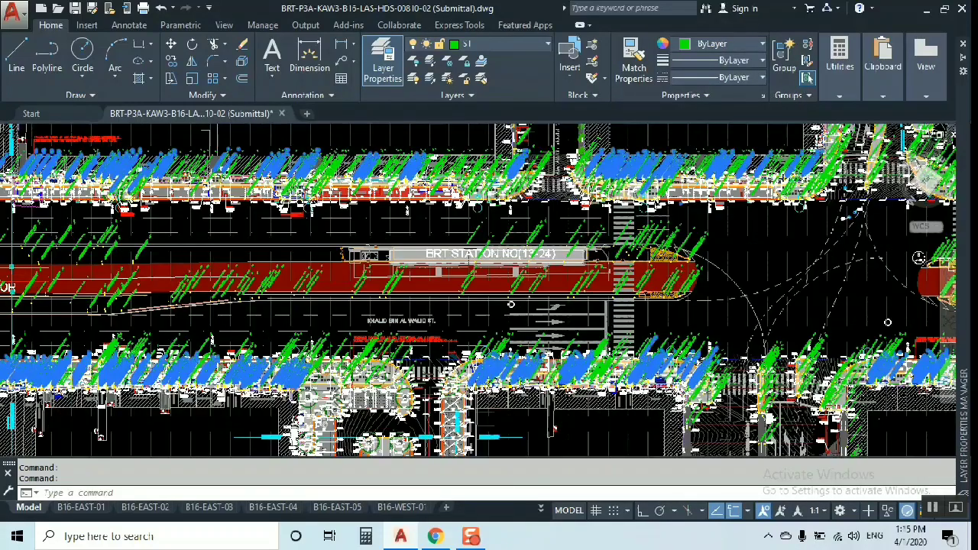
{"action": "scroll", "coordinate": [359, 153], "scroll_direction": "up", "scroll_amount": 3}
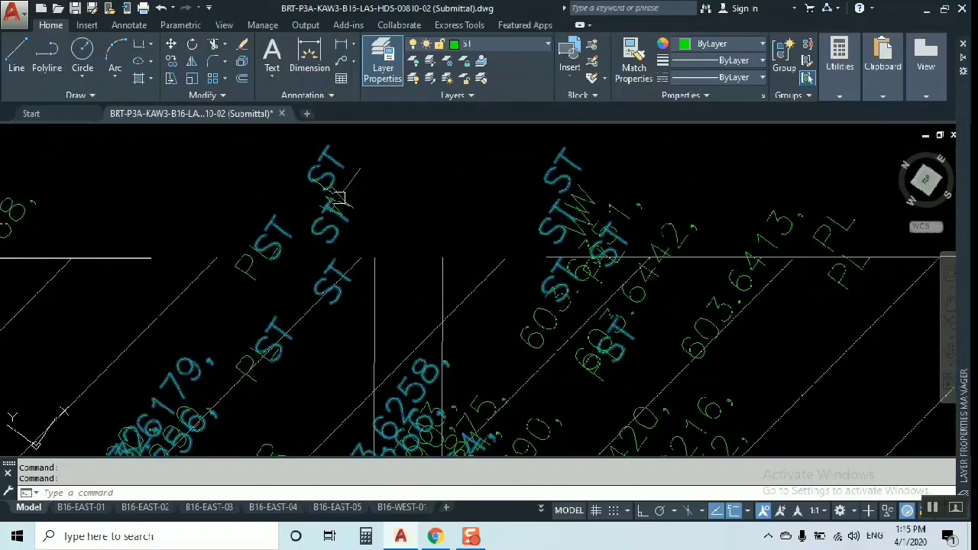
{"action": "key", "text": "Escape"}
Turn off the ST layer by picking one of its code labels above the shop frontages.
{"action": "left_click", "coordinate": [413, 60]}
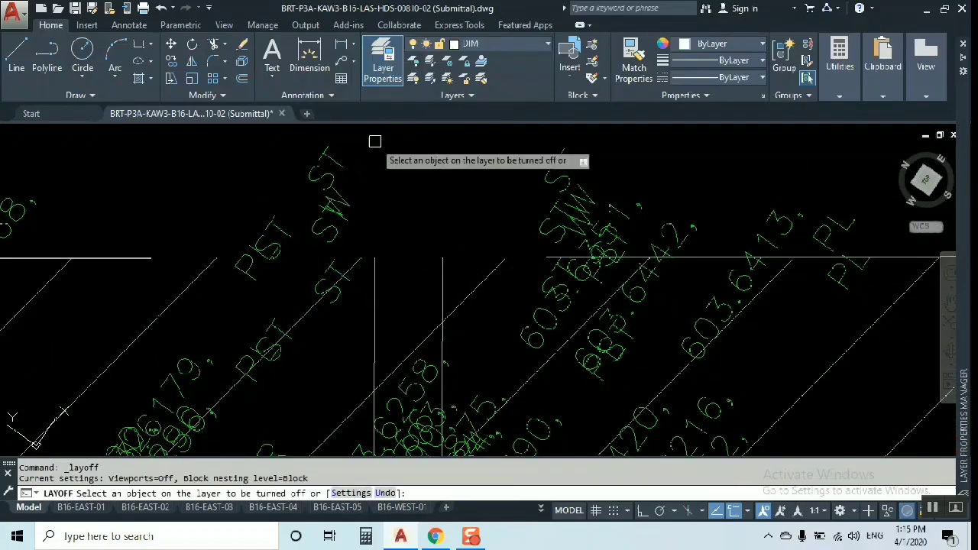
{"action": "left_click", "coordinate": [333, 165]}
{"action": "right_click", "coordinate": [353, 167]}
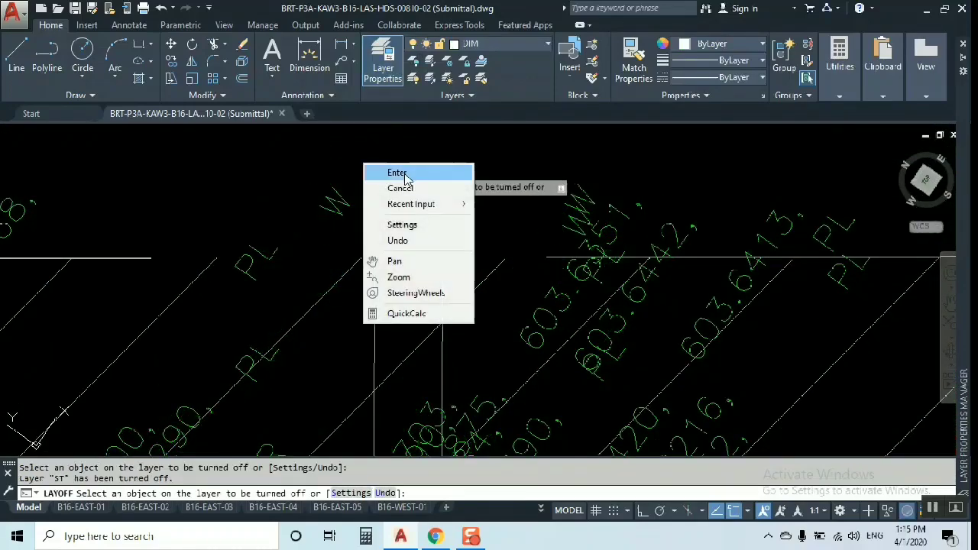
{"action": "left_click", "coordinate": [386, 170]}
{"action": "scroll", "coordinate": [390, 176], "scroll_direction": "down", "scroll_amount": 5}
{"action": "scroll", "coordinate": [389, 176], "scroll_direction": "up", "scroll_amount": 1}
{"action": "scroll", "coordinate": [447, 196], "scroll_direction": "up", "scroll_amount": 1}
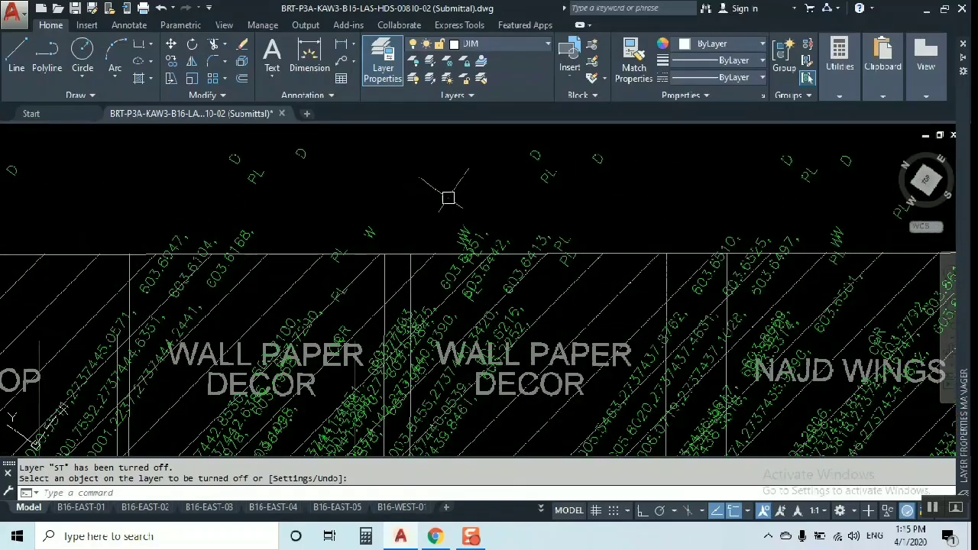
{"action": "scroll", "coordinate": [448, 196], "scroll_direction": "down", "scroll_amount": 3}
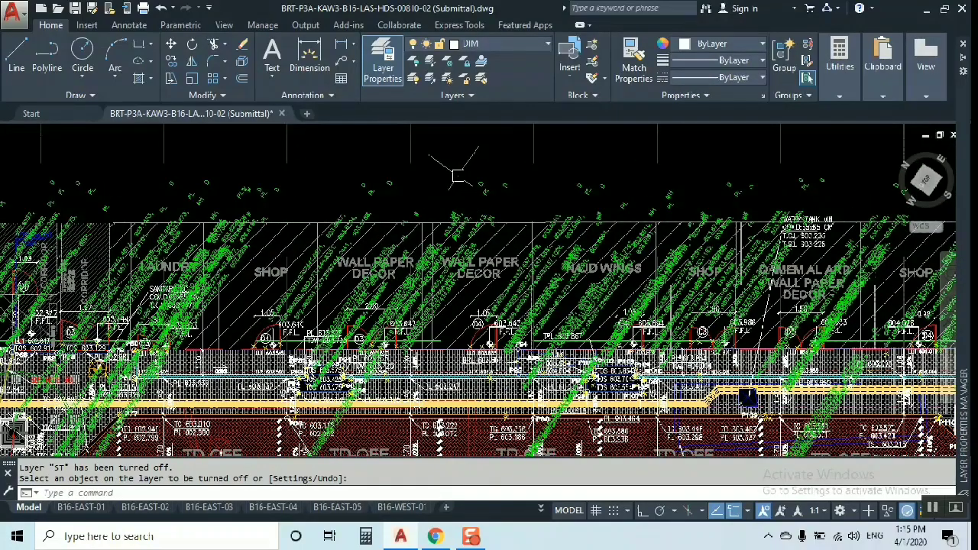
Set up a text search for D limited to selected objects, with results listed.
{"action": "type", "text": "FIND"}
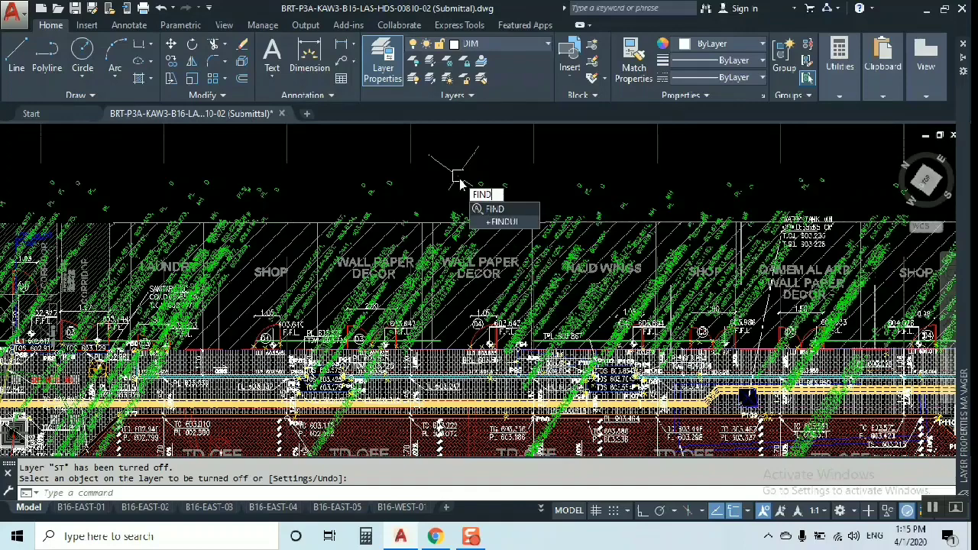
{"action": "key", "text": "Return"}
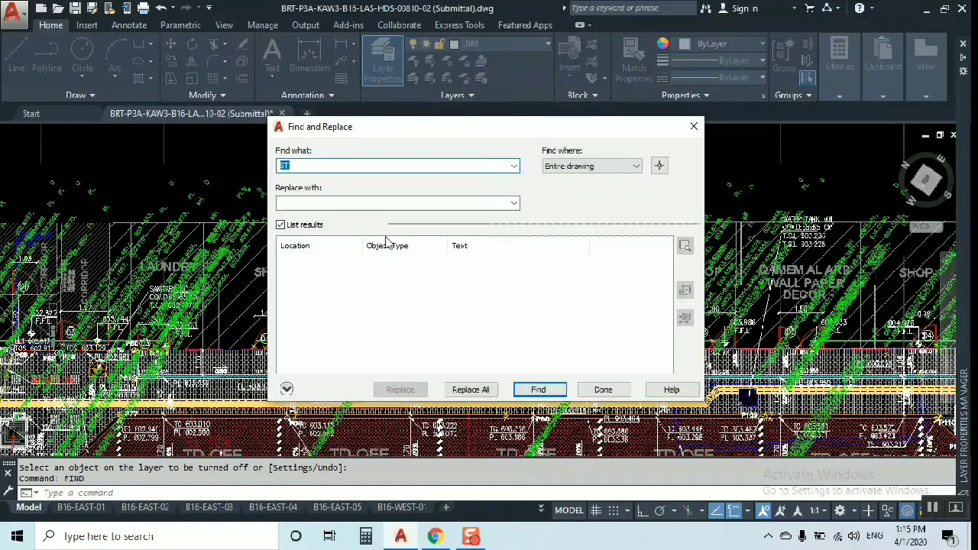
{"action": "key", "text": "BackSpace"}
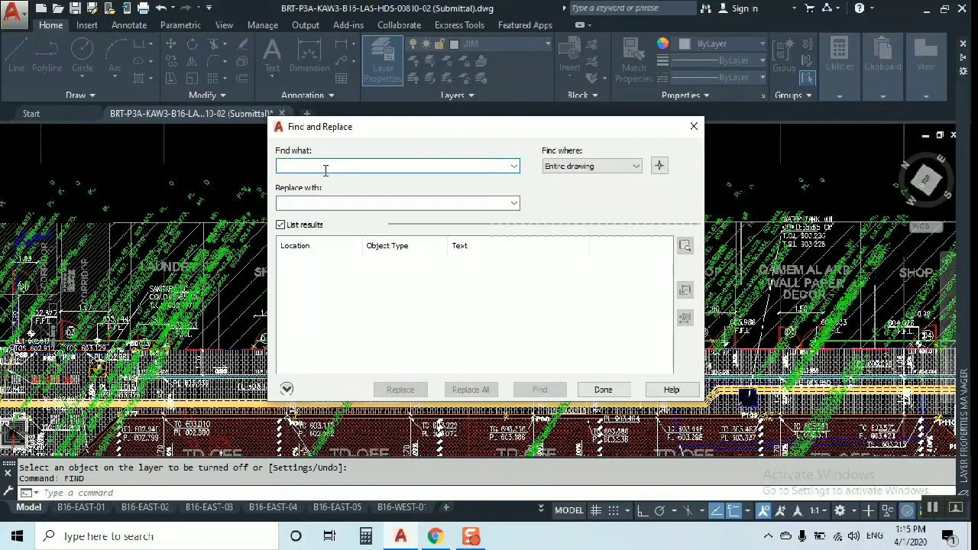
{"action": "type", "text": "O"}
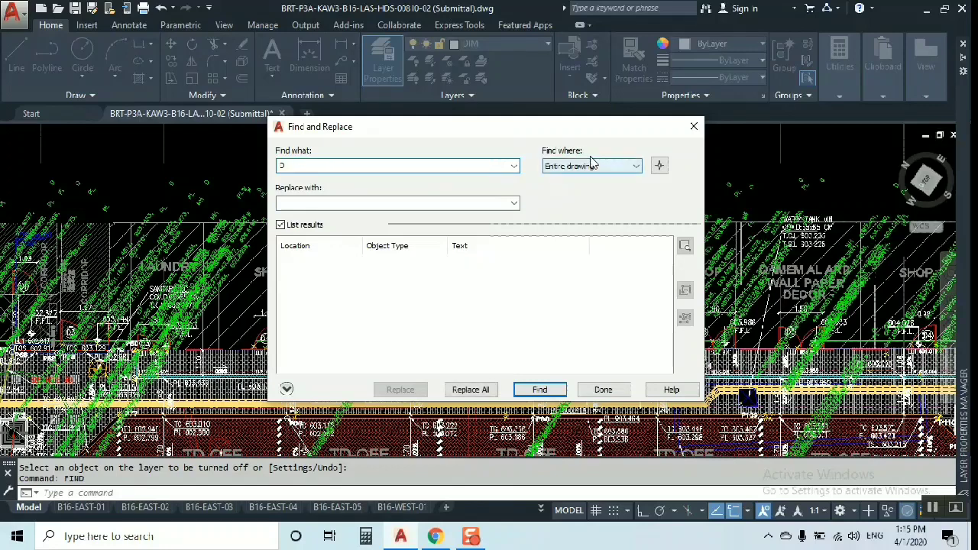
{"action": "left_click", "coordinate": [588, 174]}
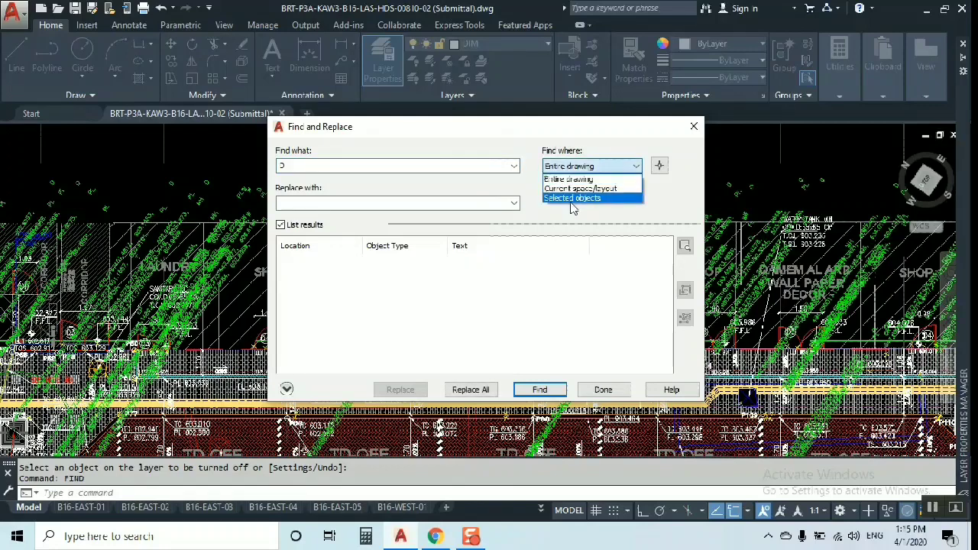
{"action": "left_click", "coordinate": [569, 198]}
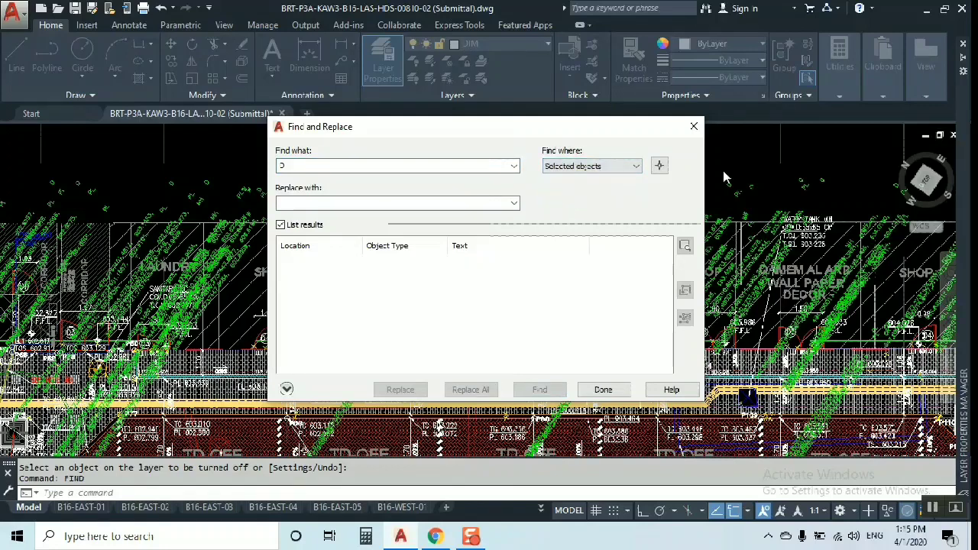
{"action": "left_click", "coordinate": [280, 224]}
{"action": "left_click", "coordinate": [281, 224]}
Window-select the surveyed street area of sheet 16 as the search scope and run the search for D.
{"action": "left_click", "coordinate": [658, 166]}
{"action": "scroll", "coordinate": [519, 278], "scroll_direction": "down", "scroll_amount": 6}
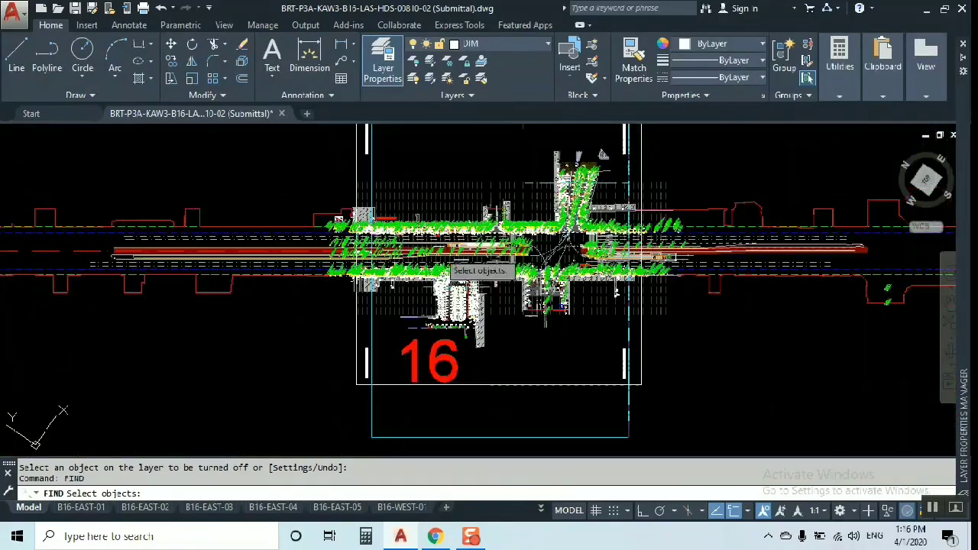
{"action": "left_click", "coordinate": [309, 146]}
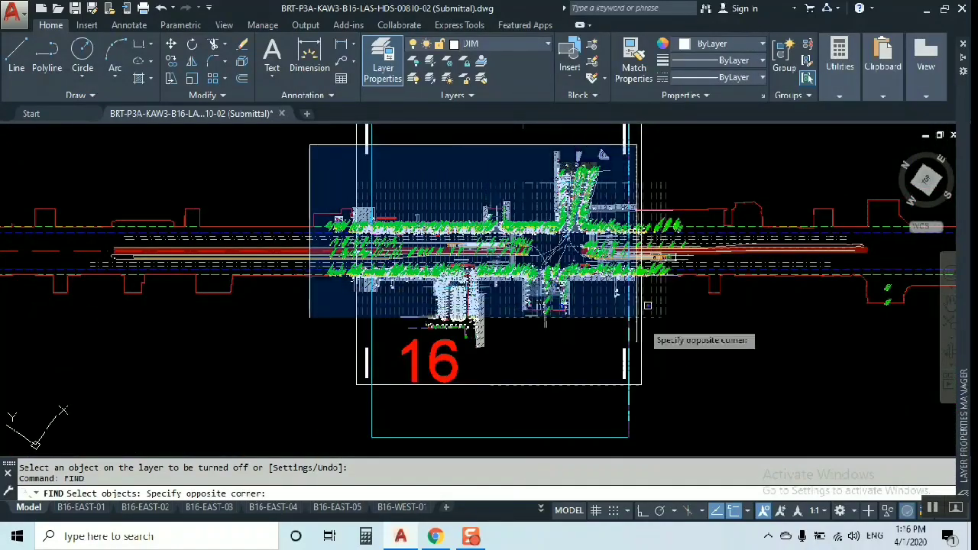
{"action": "left_click", "coordinate": [703, 336]}
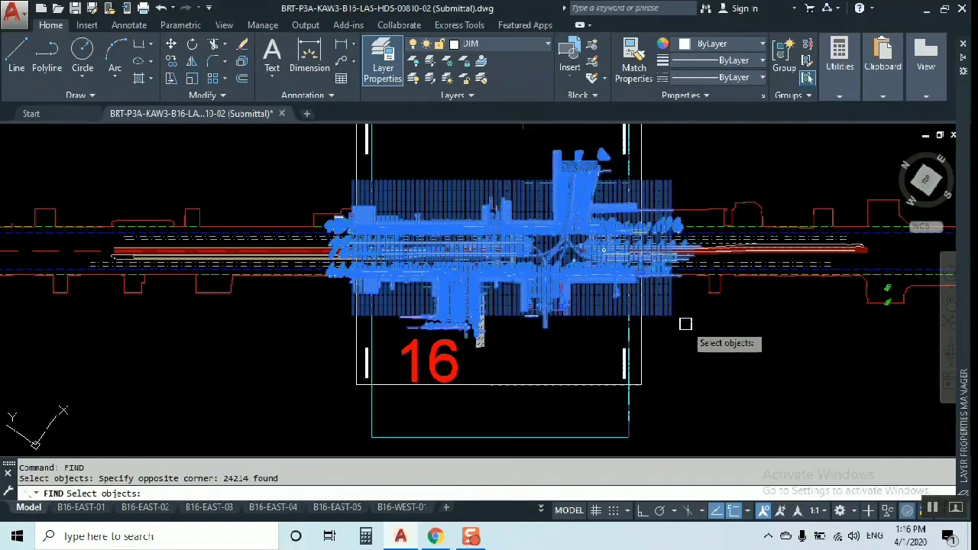
{"action": "key", "text": "Return"}
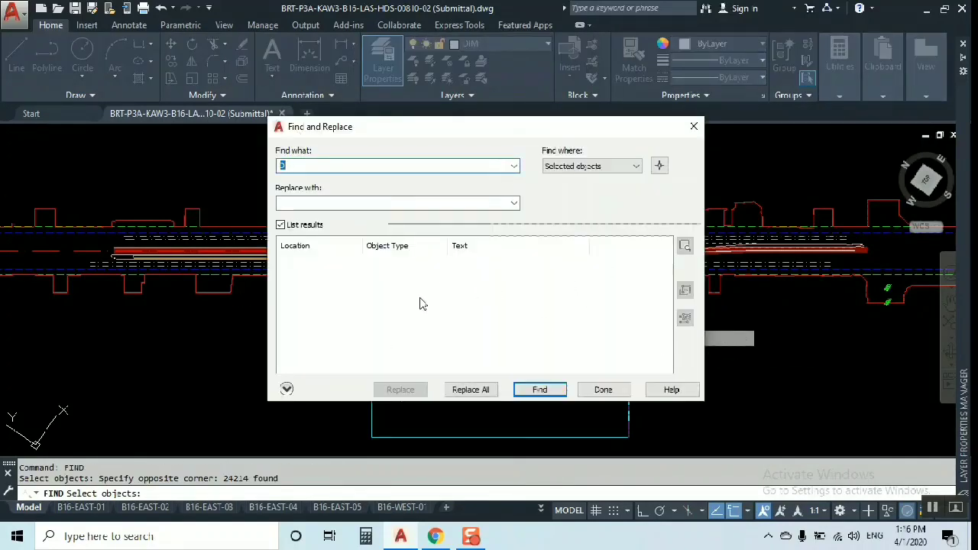
{"action": "left_click", "coordinate": [539, 390]}
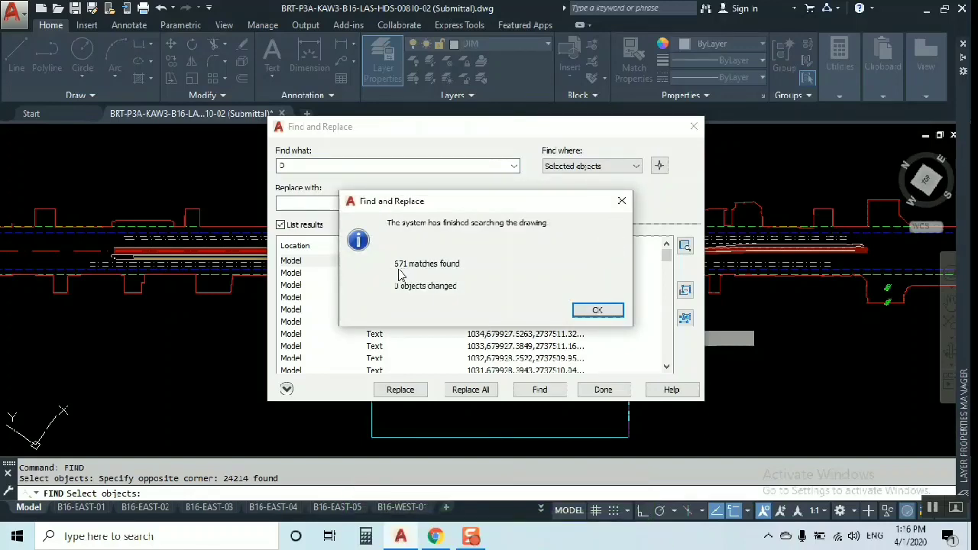
{"action": "left_click", "coordinate": [607, 312]}
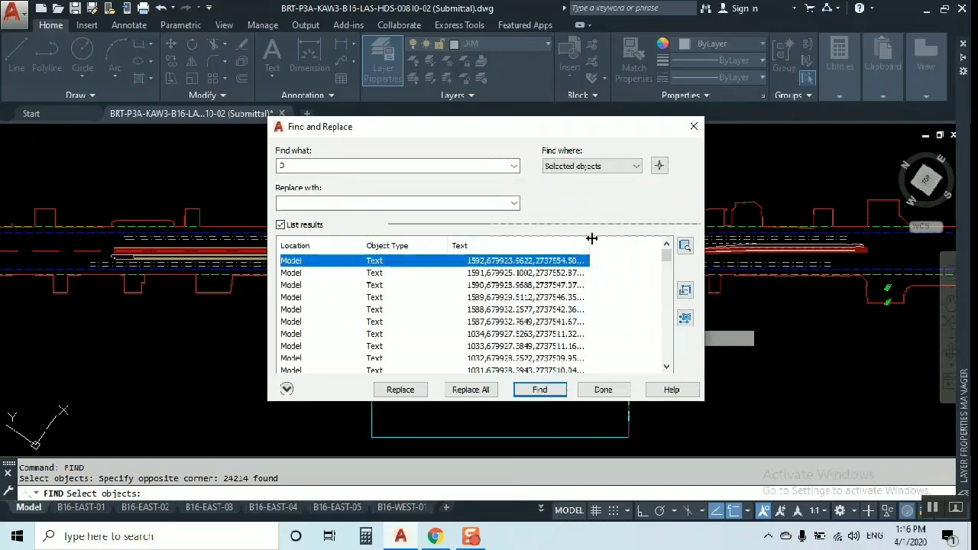
Widen the Text column of the results and examine the list to locate where plain D codes give way to DRAN codes.
{"action": "left_click_drag", "start_coordinate": [591, 239], "coordinate": [642, 242]}
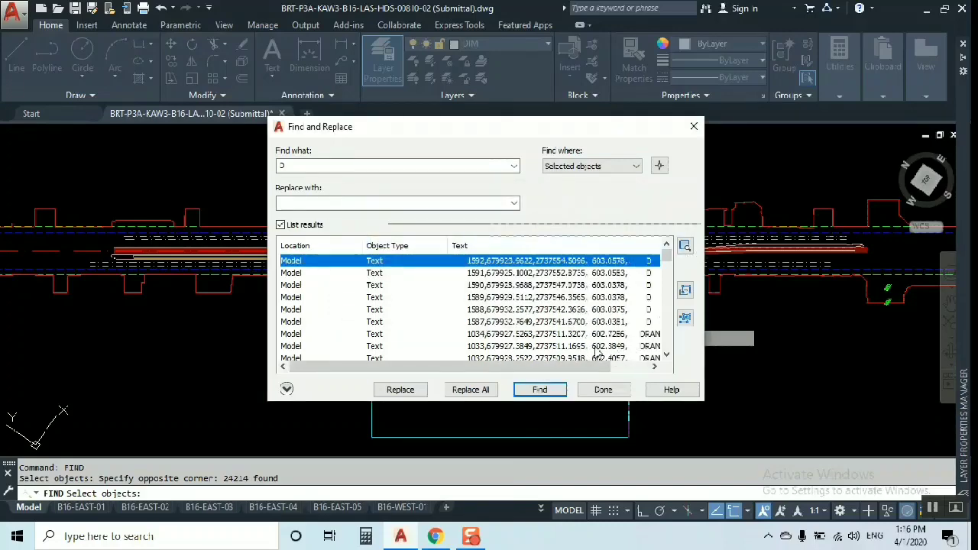
{"action": "left_click_drag", "start_coordinate": [590, 365], "coordinate": [622, 366]}
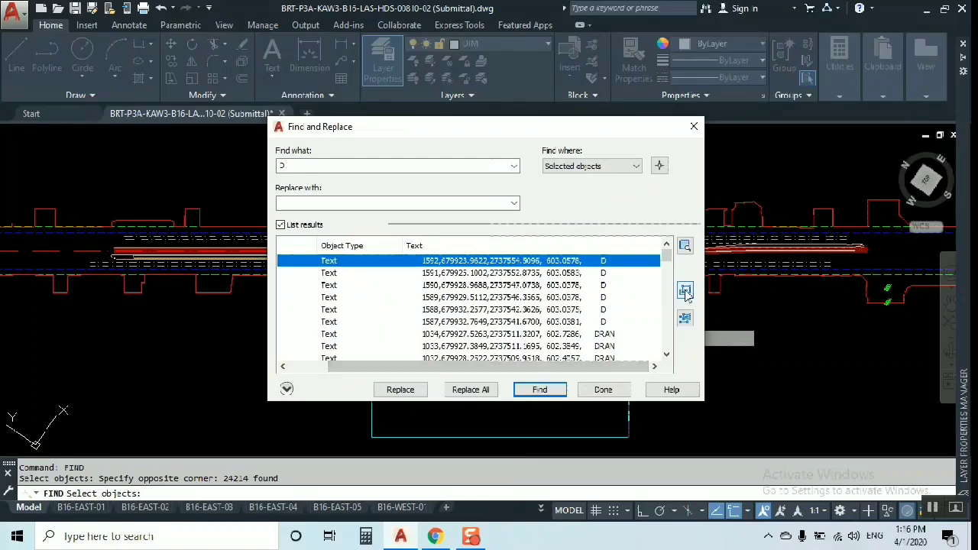
{"action": "mouse_move", "coordinate": [666, 262]}
{"action": "left_mouse_down"}
{"action": "mouse_move", "coordinate": [675, 300]}
{"action": "mouse_move", "coordinate": [663, 256]}
{"action": "left_mouse_up"}
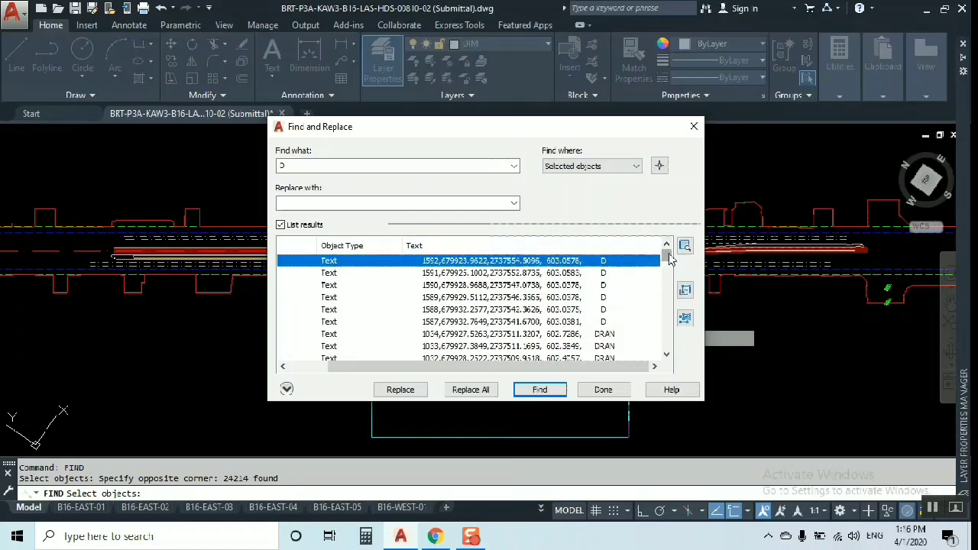
{"action": "left_click_drag", "start_coordinate": [669, 260], "coordinate": [669, 292]}
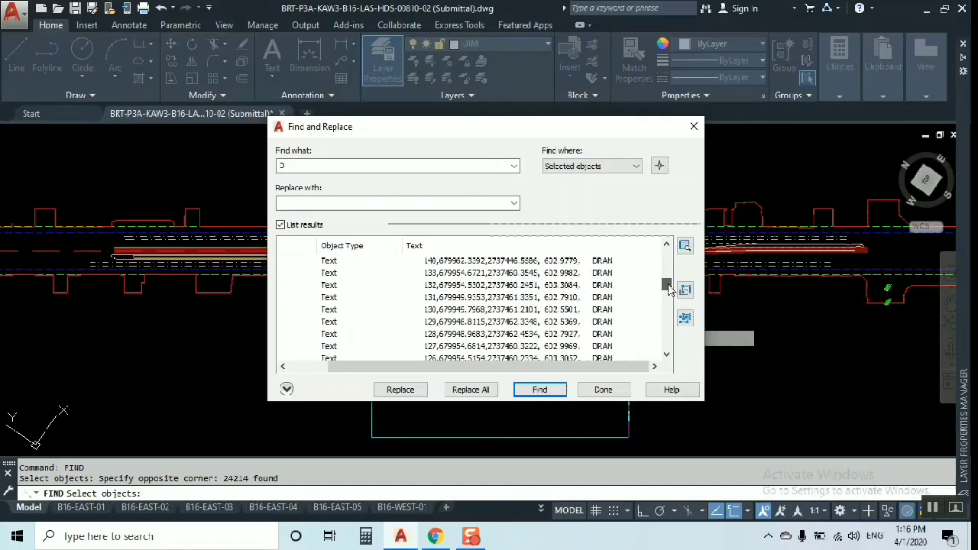
{"action": "left_click", "coordinate": [667, 243]}
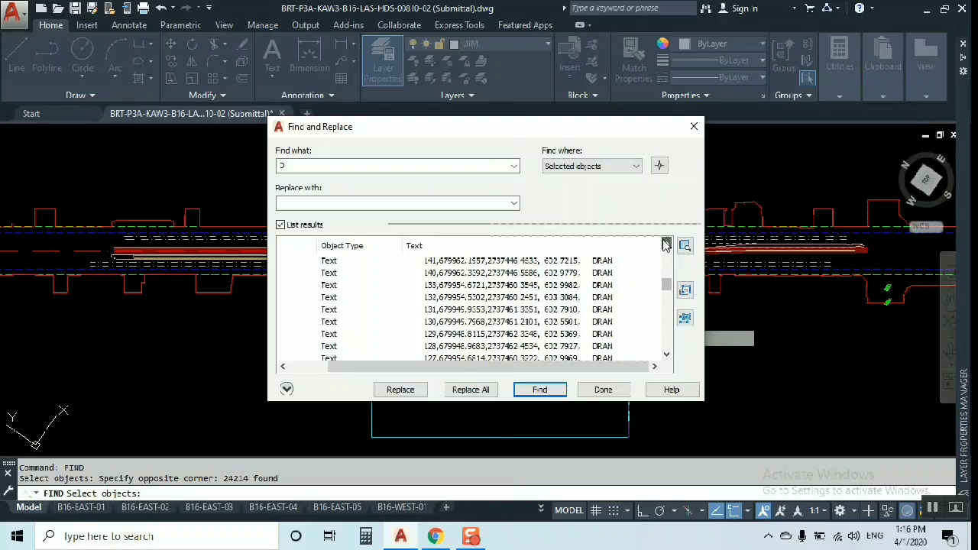
{"action": "left_click", "coordinate": [667, 243]}
{"action": "left_click", "coordinate": [667, 243]}
{"action": "left_click", "coordinate": [667, 243]}
{"action": "left_click", "coordinate": [667, 243]}
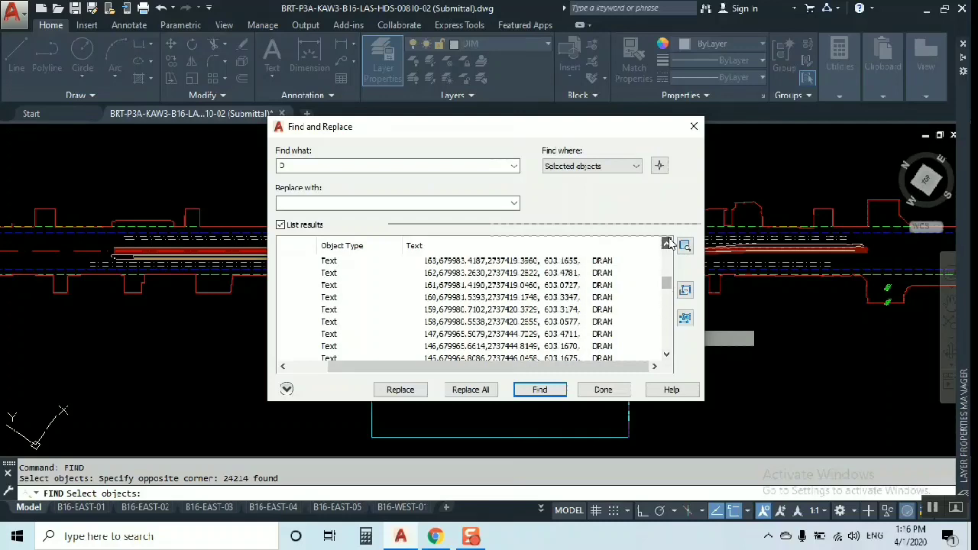
{"action": "left_click", "coordinate": [667, 243]}
{"action": "left_click", "coordinate": [667, 242]}
{"action": "left_click", "coordinate": [667, 243]}
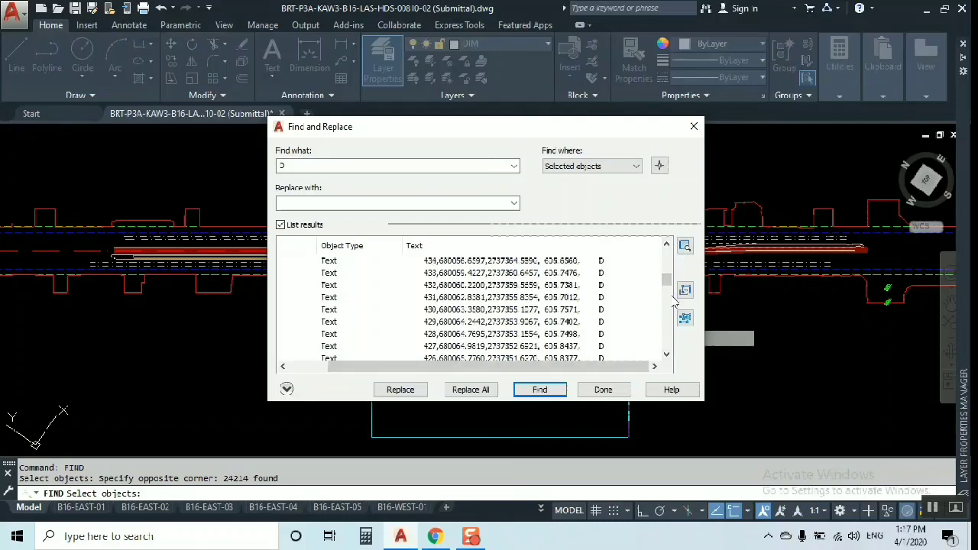
Highlight the results from the first entry through the D row of point 426 and create a selection set from them.
{"action": "left_click", "coordinate": [666, 354]}
{"action": "left_click", "coordinate": [666, 354]}
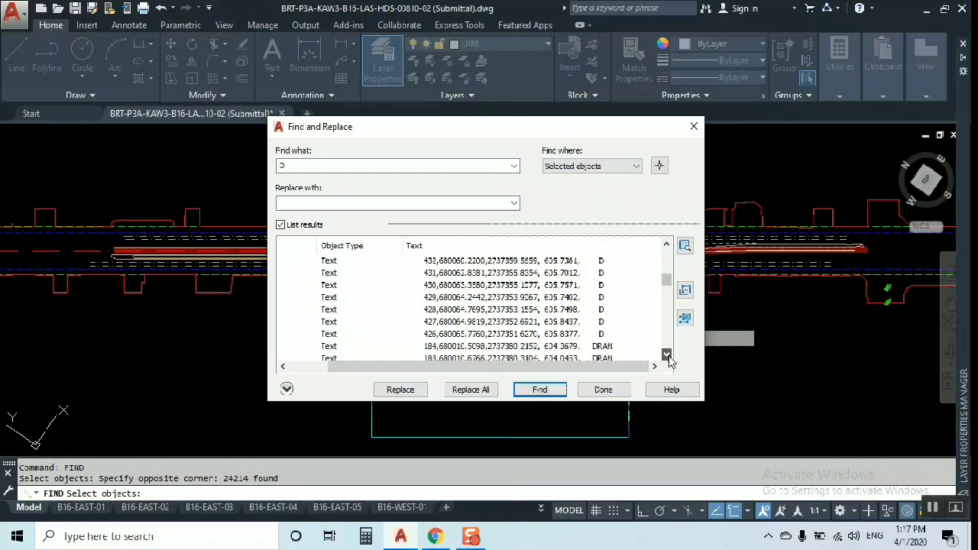
{"action": "left_click", "coordinate": [555, 334], "text": "shift"}
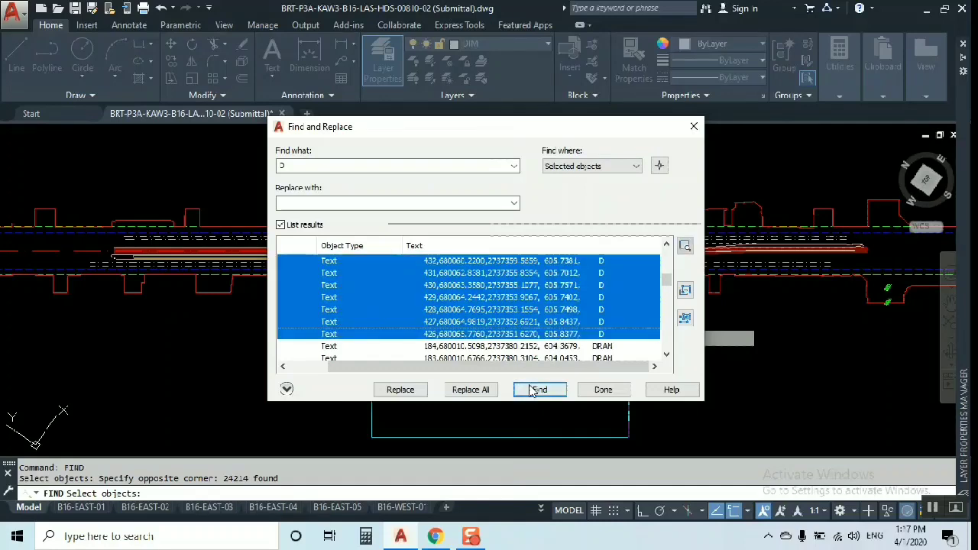
{"action": "left_click", "coordinate": [686, 292]}
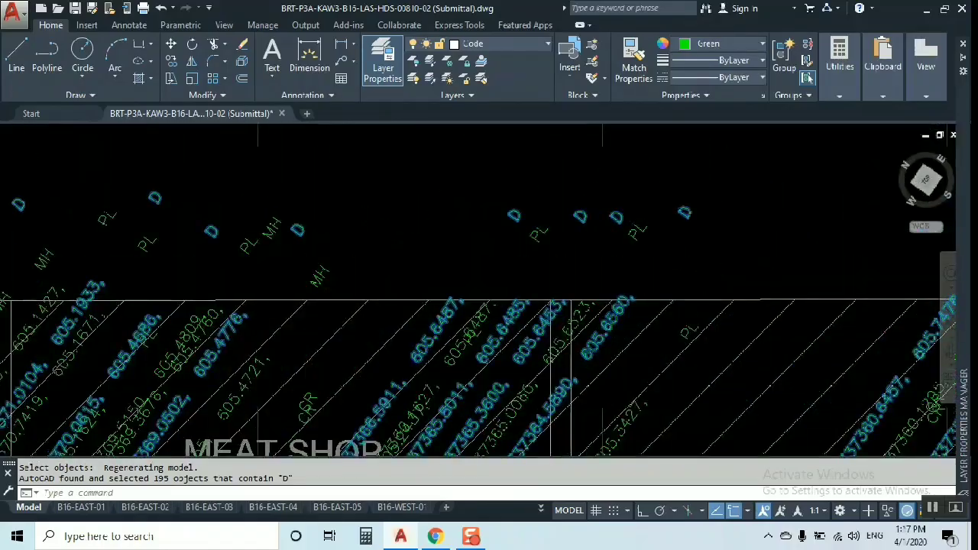
{"action": "scroll", "coordinate": [422, 222], "scroll_direction": "down", "scroll_amount": 3}
{"action": "scroll", "coordinate": [606, 217], "scroll_direction": "up", "scroll_amount": 3}
{"action": "scroll", "coordinate": [596, 199], "scroll_direction": "down", "scroll_amount": 1}
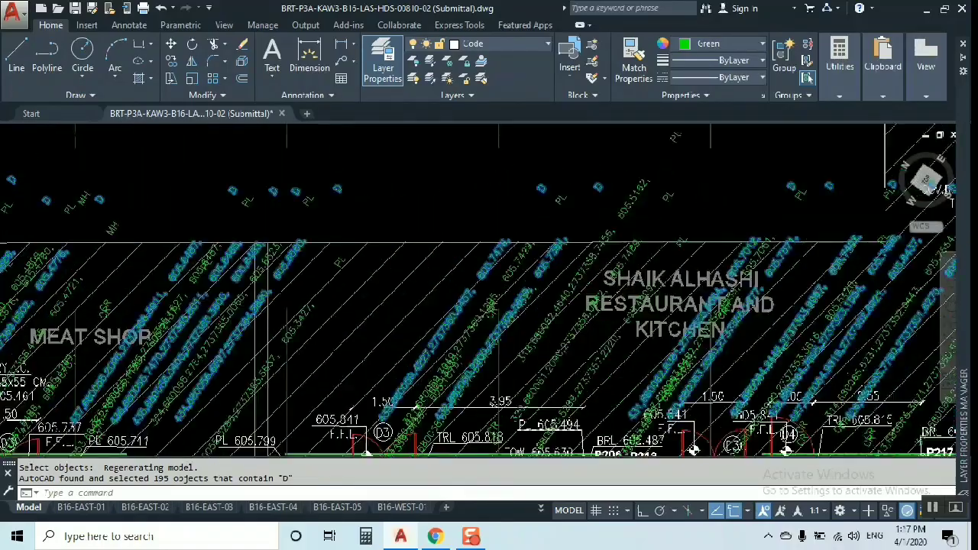
{"action": "scroll", "coordinate": [605, 211], "scroll_direction": "down", "scroll_amount": 1}
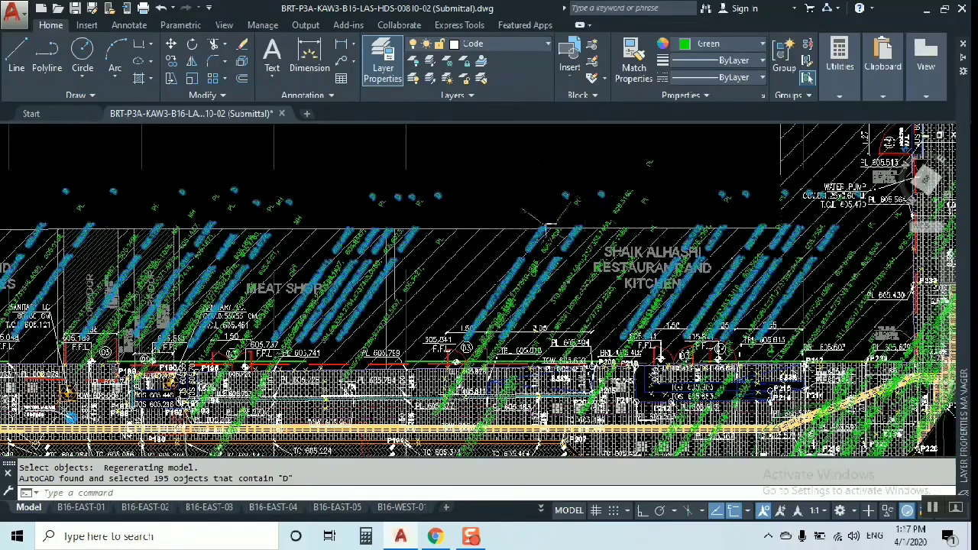
Reassign the selected D code labels to layer D, set their colour to ByLayer and clear the selection.
{"action": "left_click", "coordinate": [536, 48]}
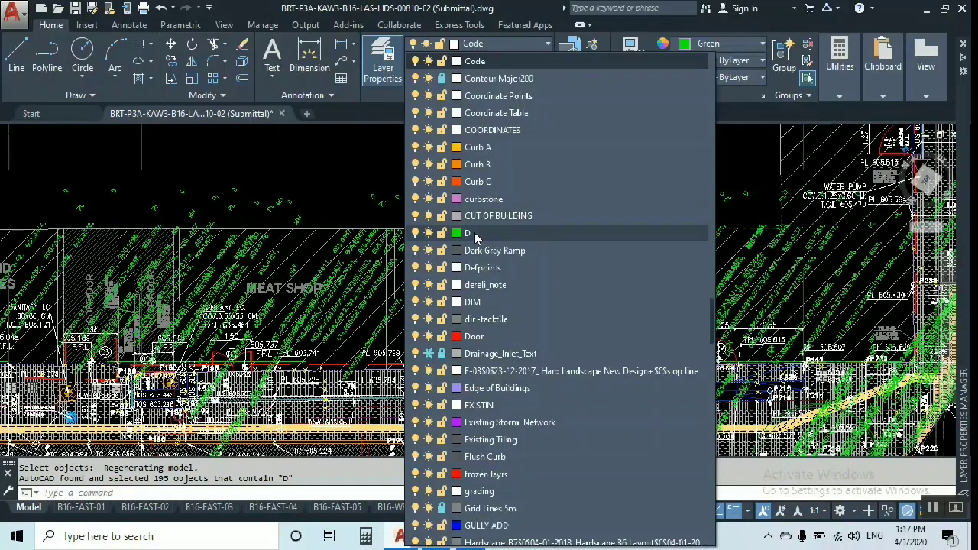
{"action": "left_click", "coordinate": [474, 234]}
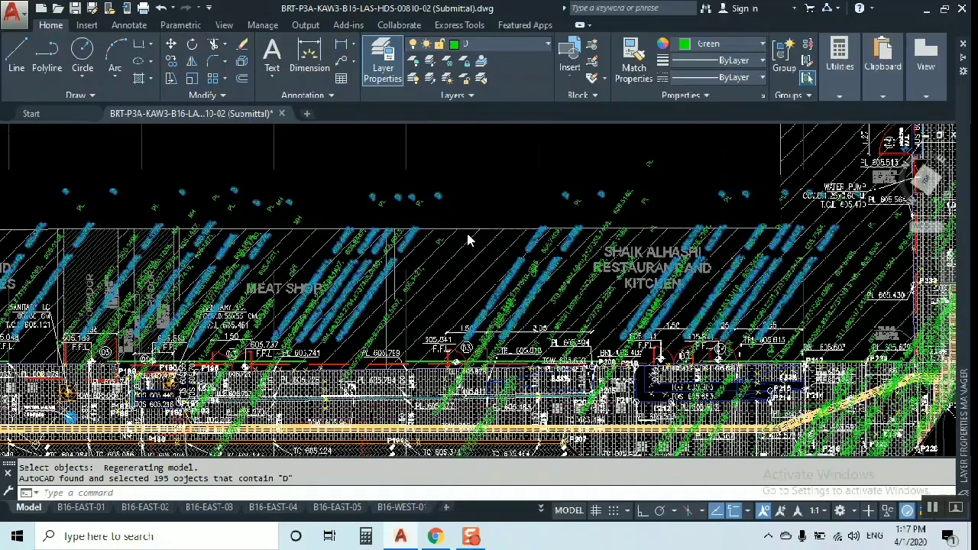
{"action": "left_click", "coordinate": [707, 49]}
{"action": "left_click", "coordinate": [735, 59]}
{"action": "scroll", "coordinate": [546, 197], "scroll_direction": "up", "scroll_amount": 4}
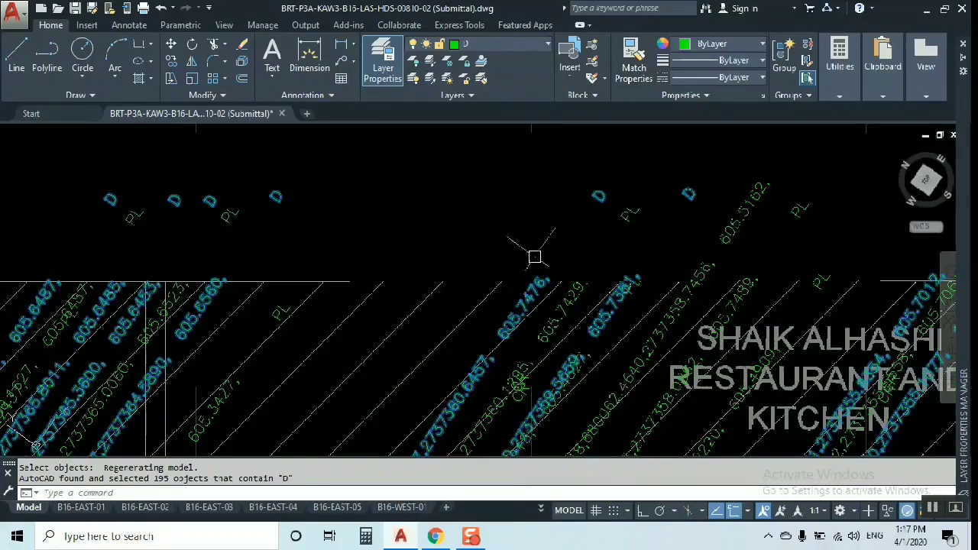
{"action": "key", "text": "Escape"}
Look over the survey point labels along both sides of the street and the surrounding area of sheet 16.
{"action": "scroll", "coordinate": [604, 164], "scroll_direction": "down", "scroll_amount": 5}
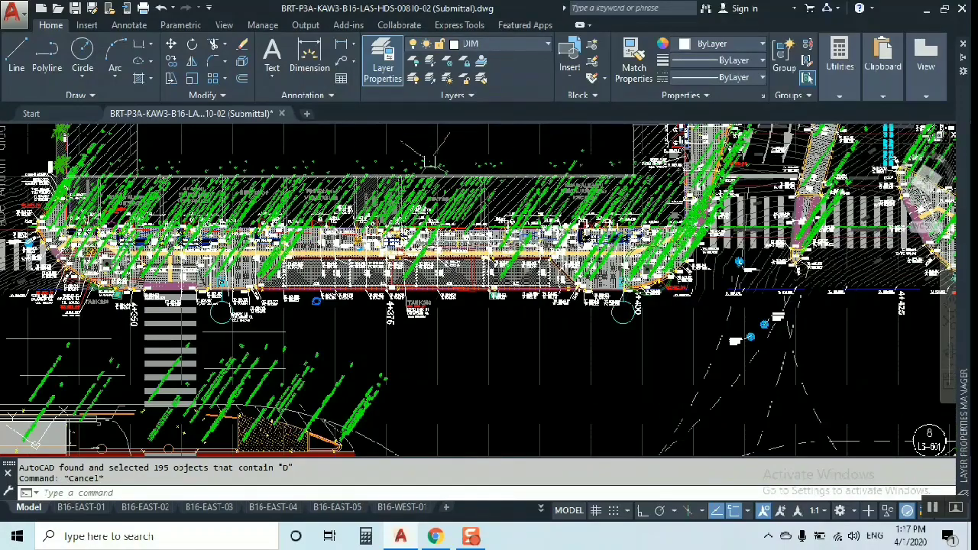
{"action": "scroll", "coordinate": [351, 182], "scroll_direction": "up", "scroll_amount": 1}
{"action": "scroll", "coordinate": [641, 191], "scroll_direction": "down", "scroll_amount": 2}
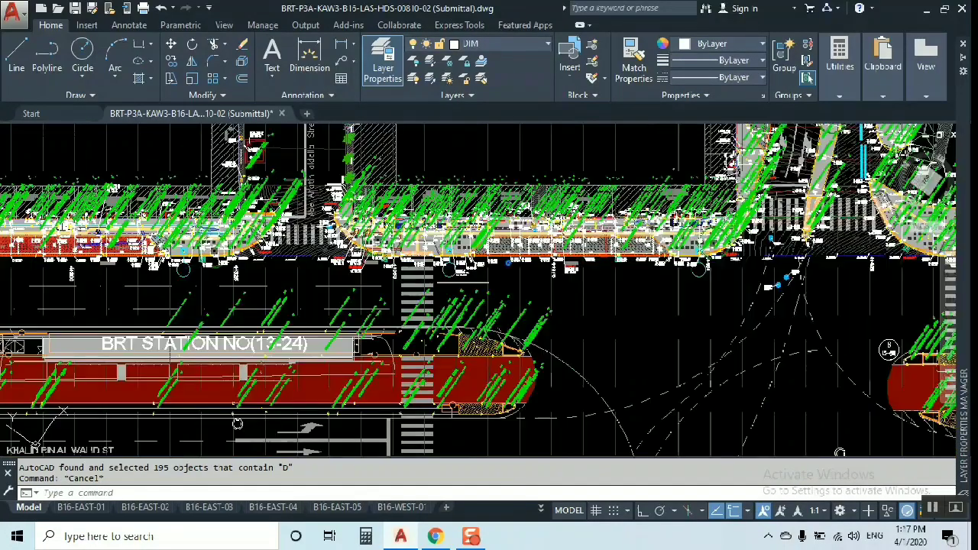
{"action": "scroll", "coordinate": [539, 262], "scroll_direction": "up", "scroll_amount": 1}
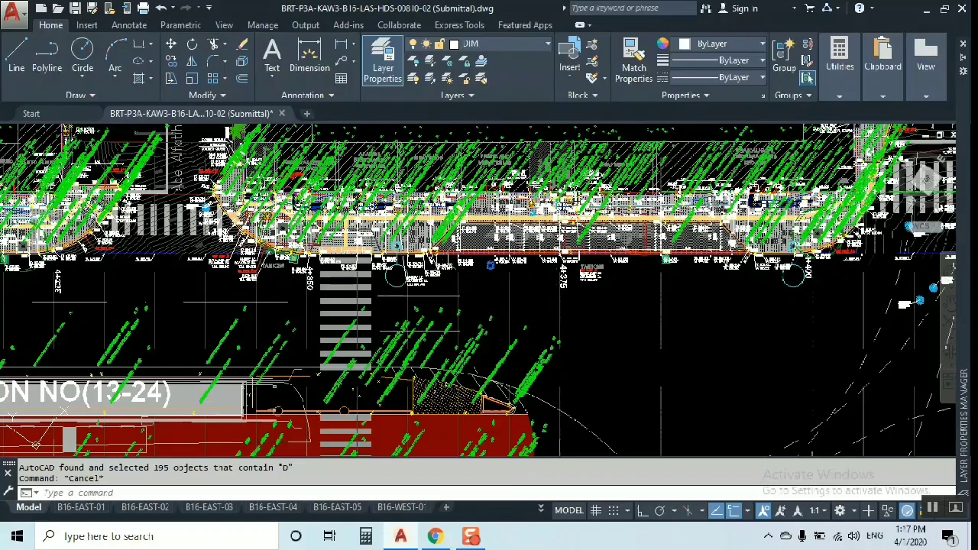
{"action": "scroll", "coordinate": [443, 256], "scroll_direction": "down", "scroll_amount": 2}
{"action": "middle_click_drag", "start_coordinate": [518, 375], "coordinate": [479, 129]}
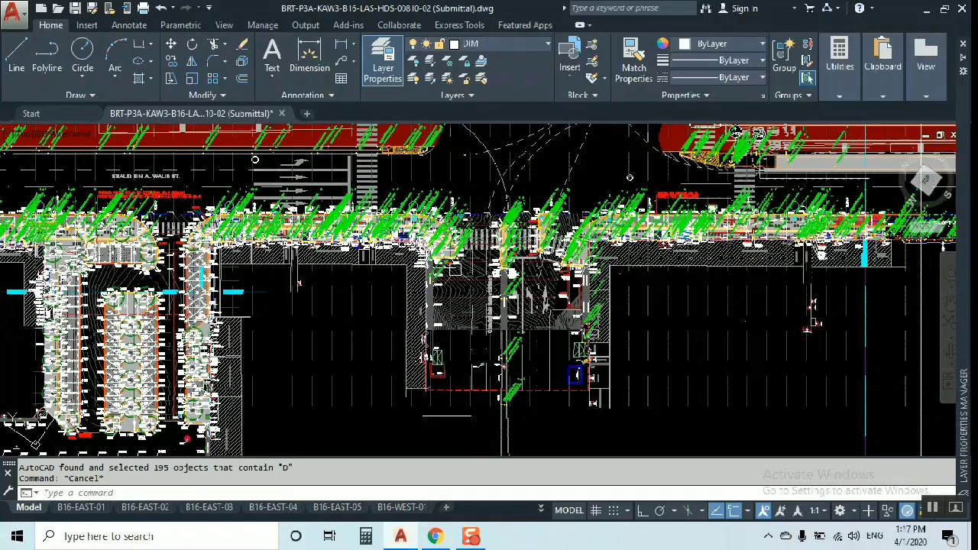
{"action": "scroll", "coordinate": [504, 329], "scroll_direction": "up", "scroll_amount": 4}
{"action": "scroll", "coordinate": [495, 355], "scroll_direction": "up", "scroll_amount": 2}
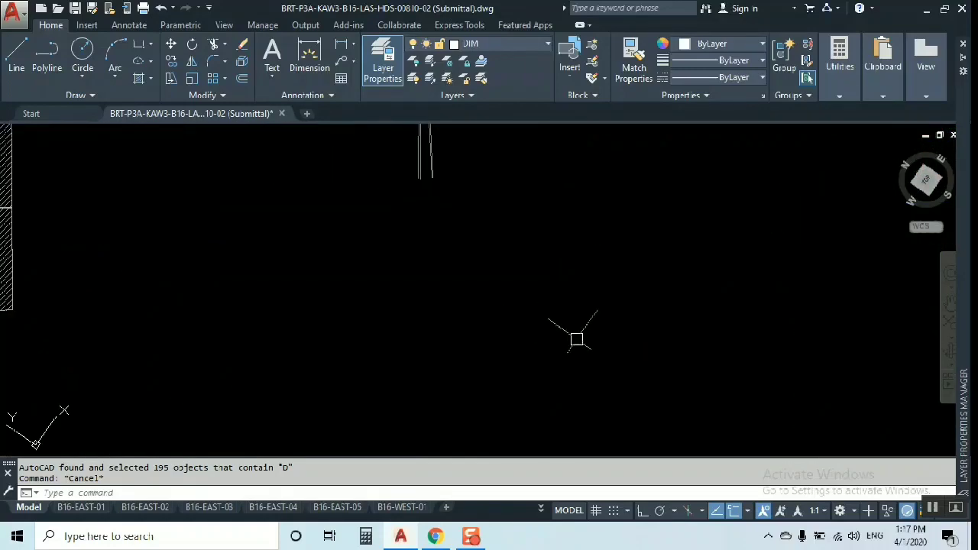
{"action": "scroll", "coordinate": [484, 331], "scroll_direction": "down", "scroll_amount": 4}
{"action": "scroll", "coordinate": [504, 341], "scroll_direction": "up", "scroll_amount": 4}
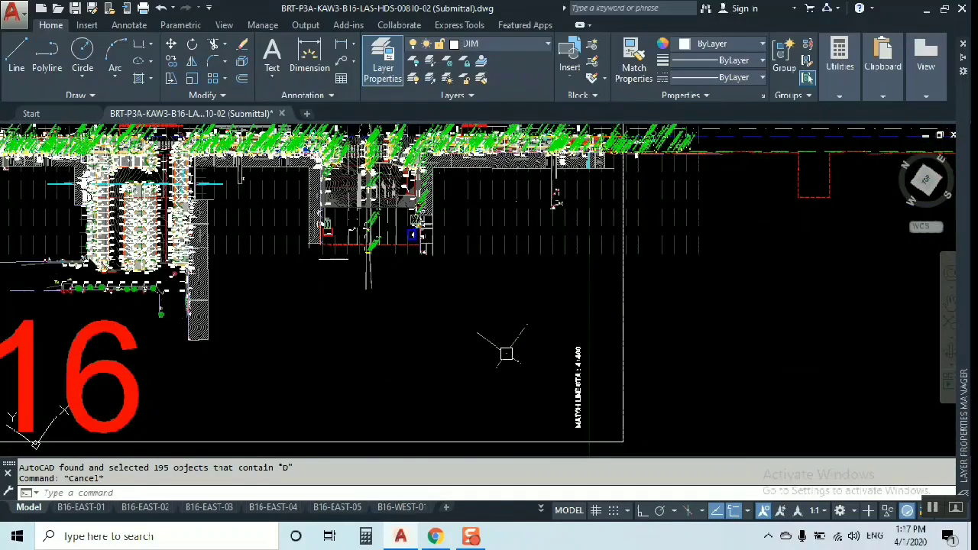
{"action": "type", "text": "+SAVE"}
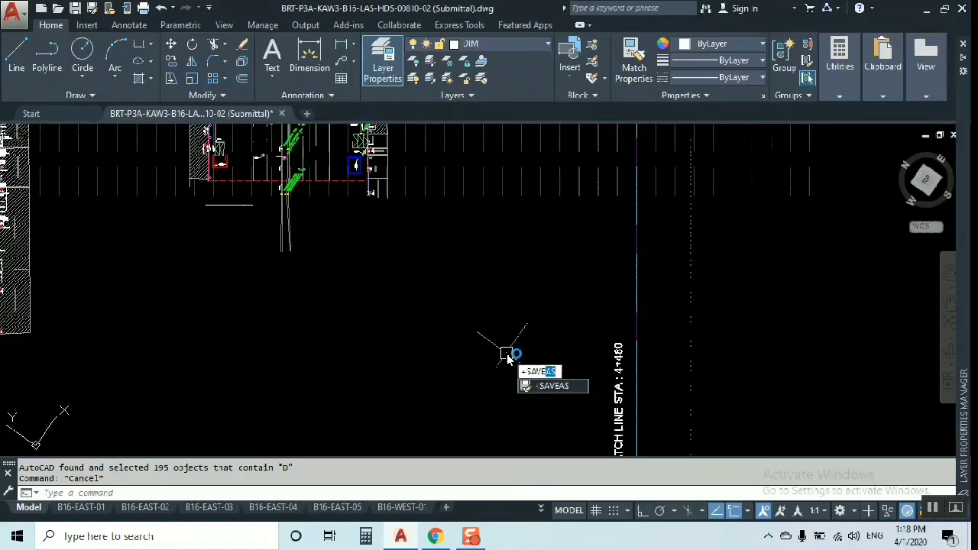
{"action": "key", "text": "Return"}
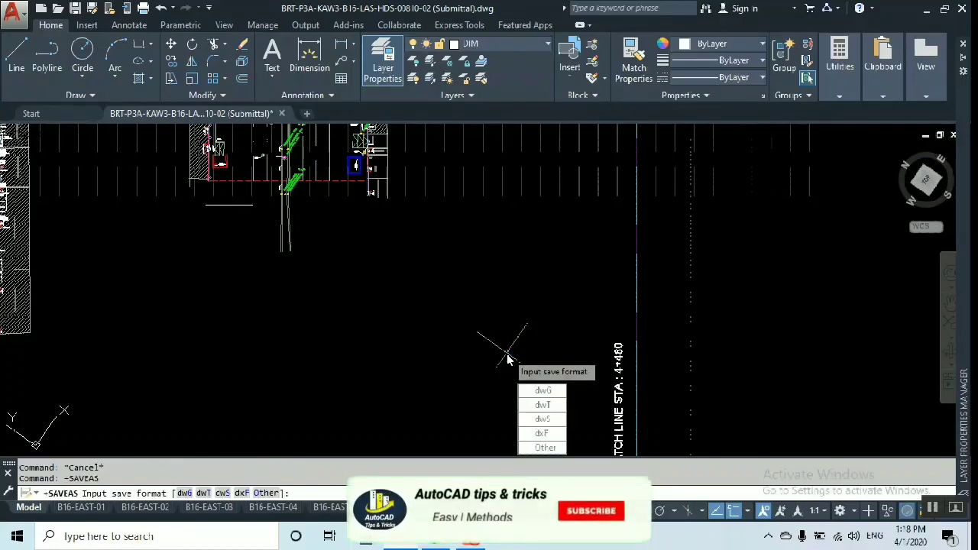
{"action": "left_click", "coordinate": [544, 392]}
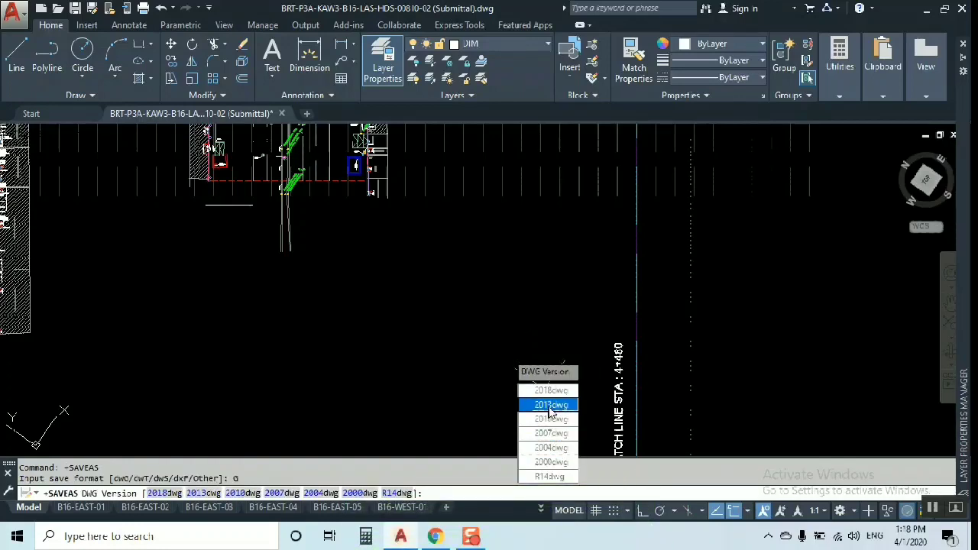
{"action": "key", "text": "Escape"}
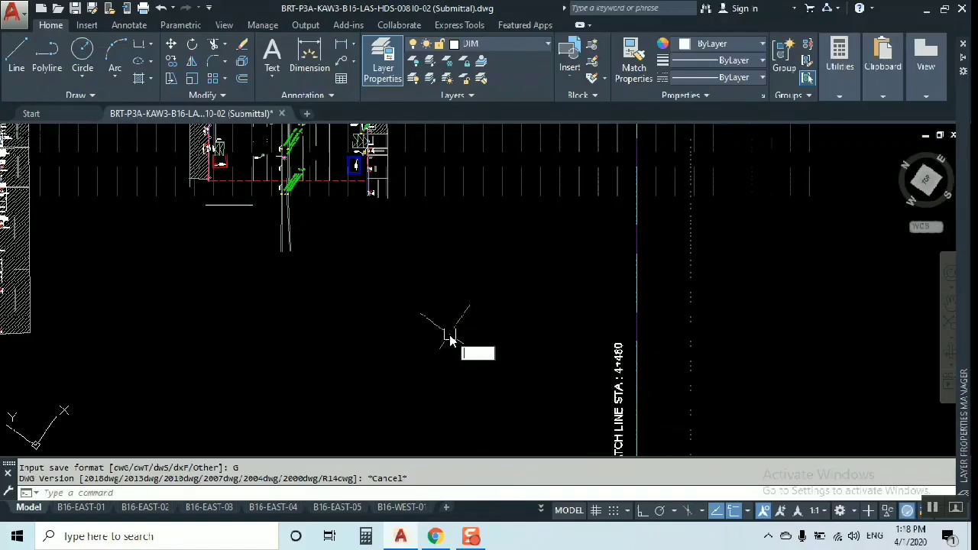
Save the drawing with -SAVEAS as a 2010 DXF file named MASTER FILE on the Desktop.
{"action": "type", "text": "-SAVEAS"}
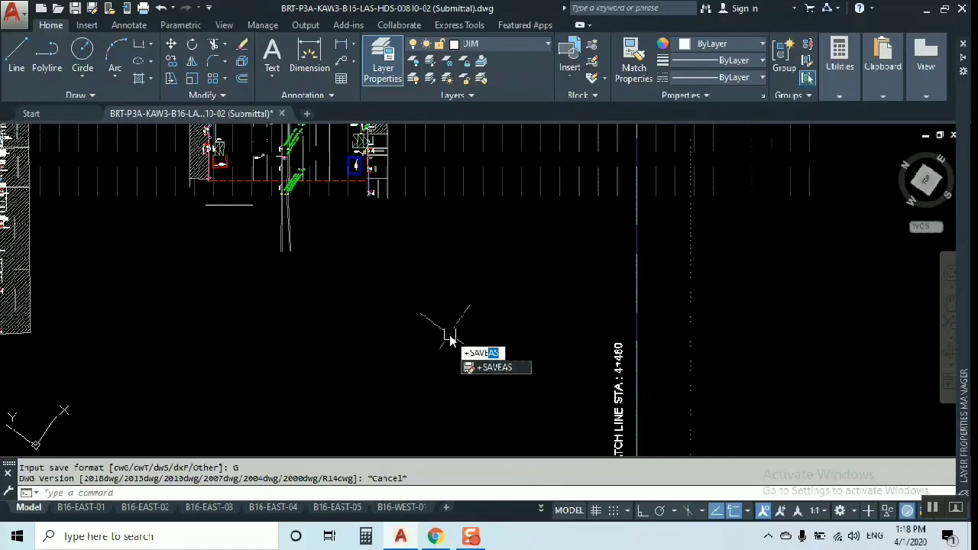
{"action": "key", "text": "Return"}
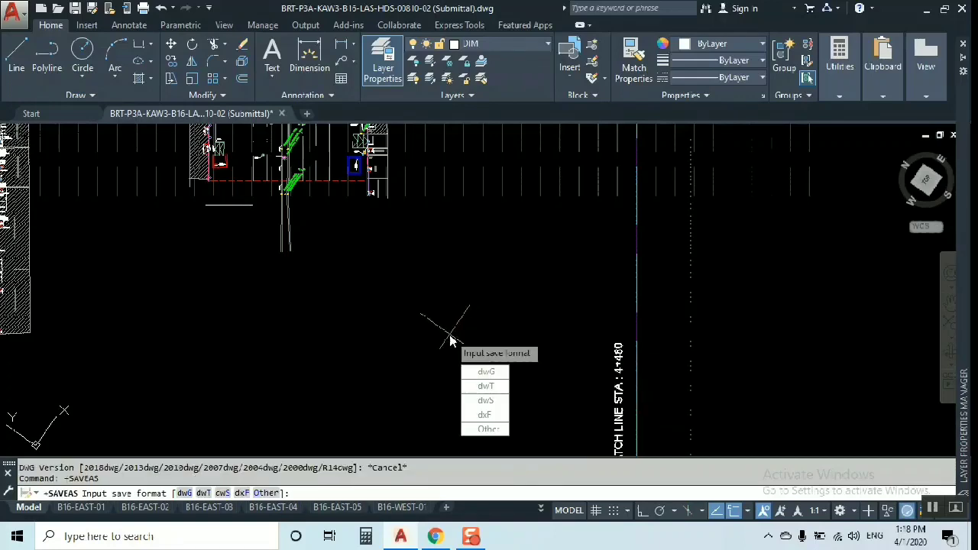
{"action": "left_click", "coordinate": [486, 414]}
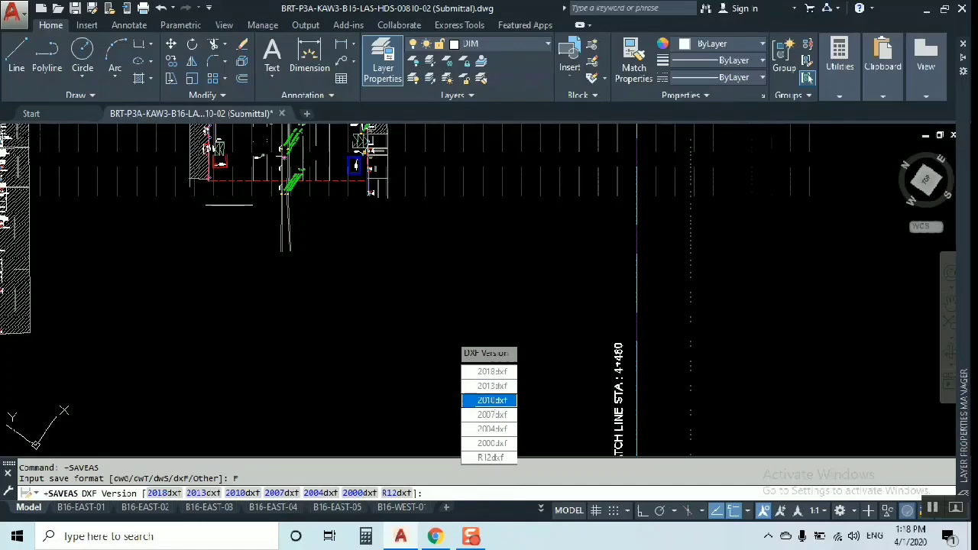
{"action": "left_click", "coordinate": [491, 399]}
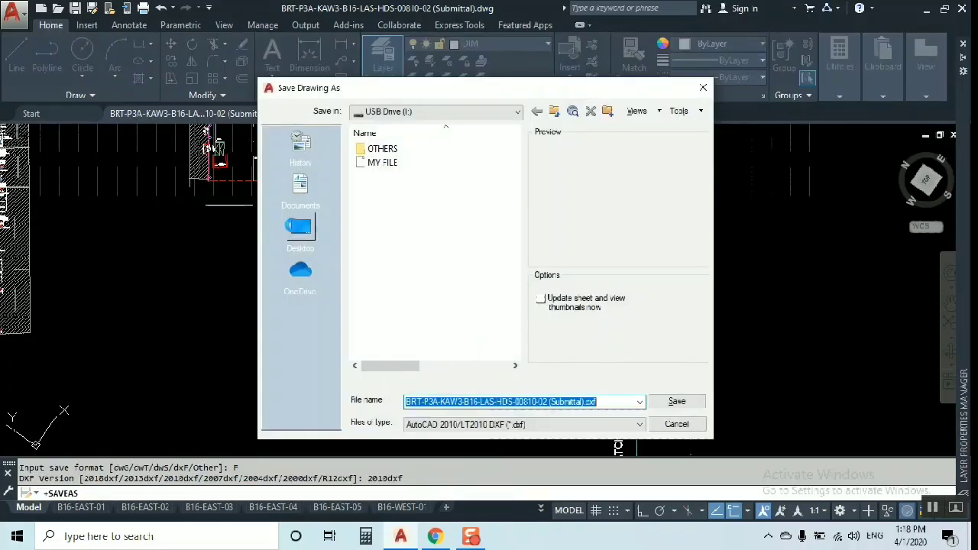
{"action": "left_click", "coordinate": [295, 227]}
{"action": "left_click", "coordinate": [518, 402]}
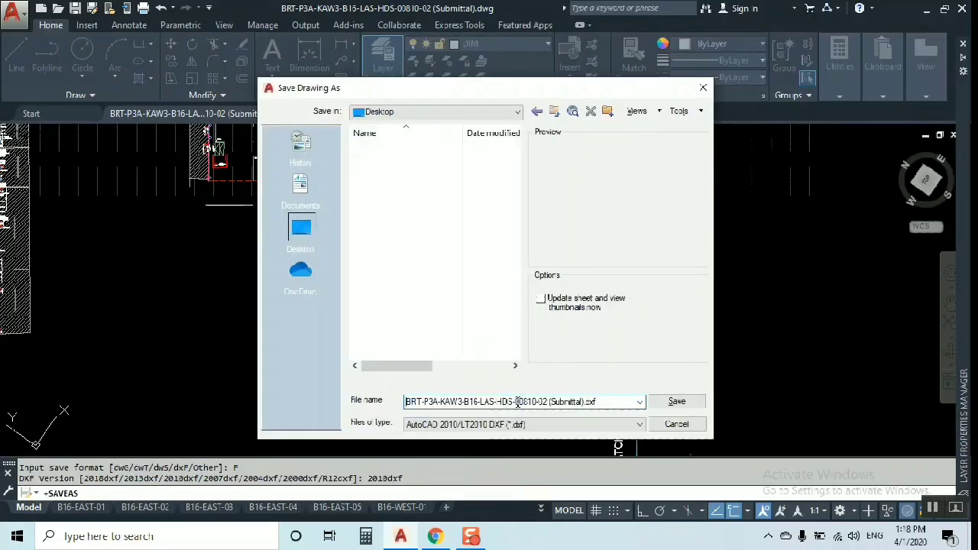
{"action": "key", "text": "BackSpace"}
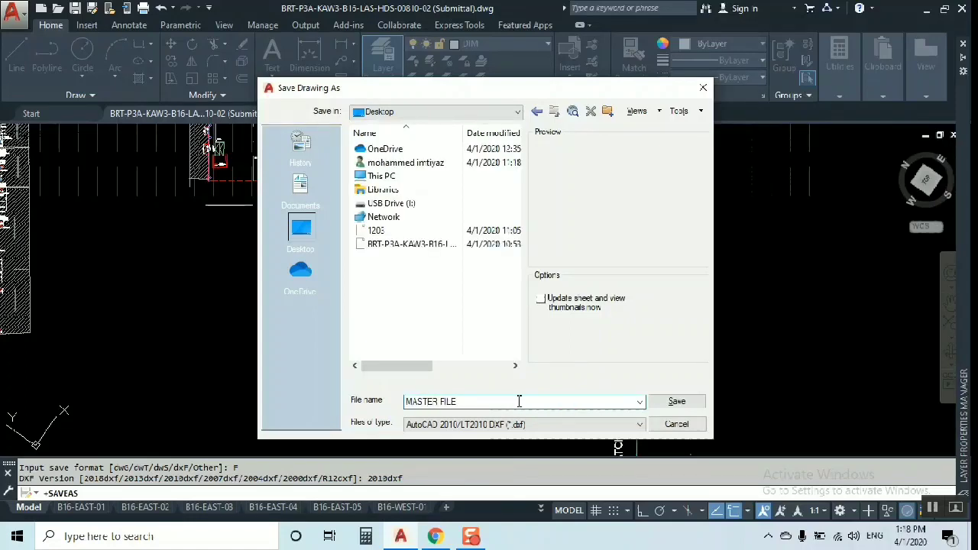
{"action": "left_click", "coordinate": [676, 402]}
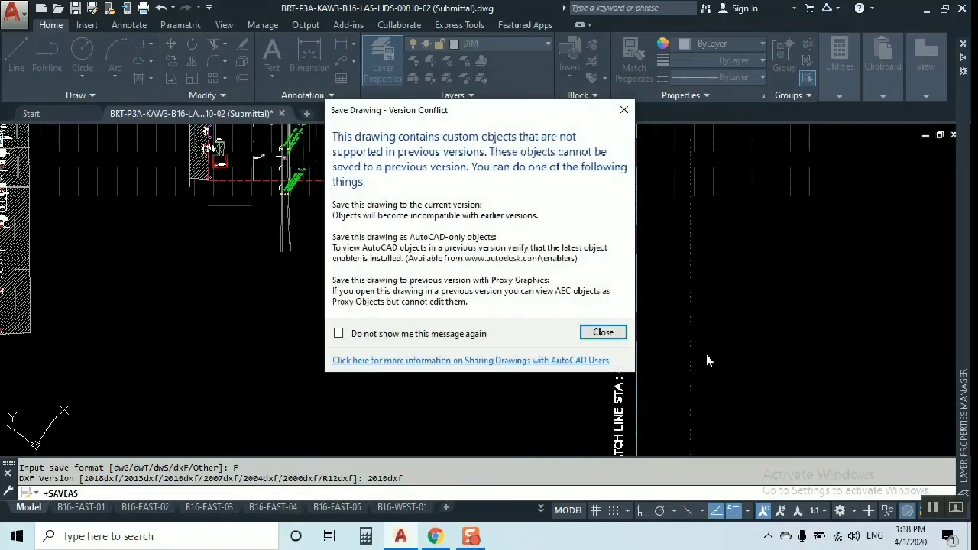
{"action": "left_click", "coordinate": [608, 334]}
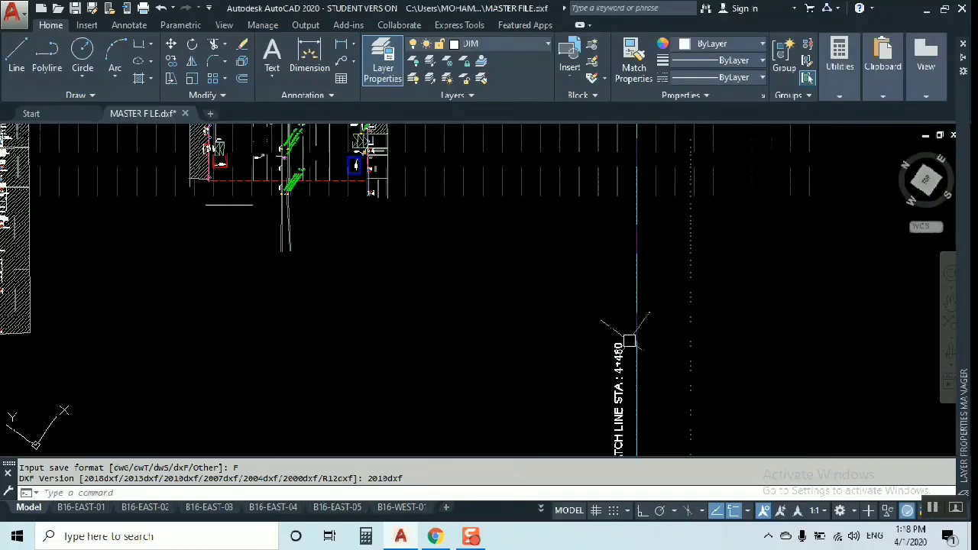
{"action": "scroll", "coordinate": [543, 352], "scroll_direction": "down", "scroll_amount": 8}
{"action": "scroll", "coordinate": [470, 295], "scroll_direction": "up", "scroll_amount": 6}
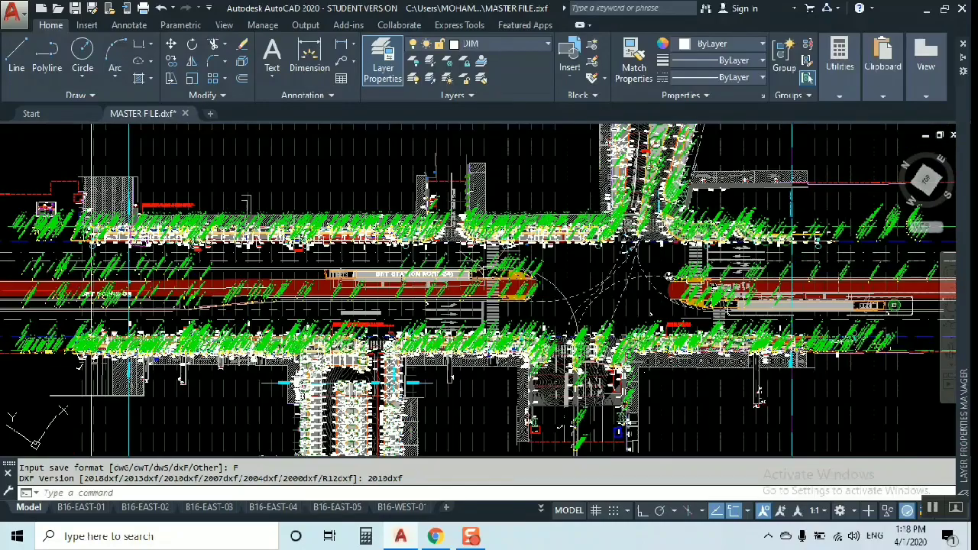
{"action": "scroll", "coordinate": [581, 203], "scroll_direction": "up", "scroll_amount": 3}
{"action": "scroll", "coordinate": [581, 202], "scroll_direction": "down", "scroll_amount": 2}
{"action": "scroll", "coordinate": [573, 201], "scroll_direction": "up", "scroll_amount": 2}
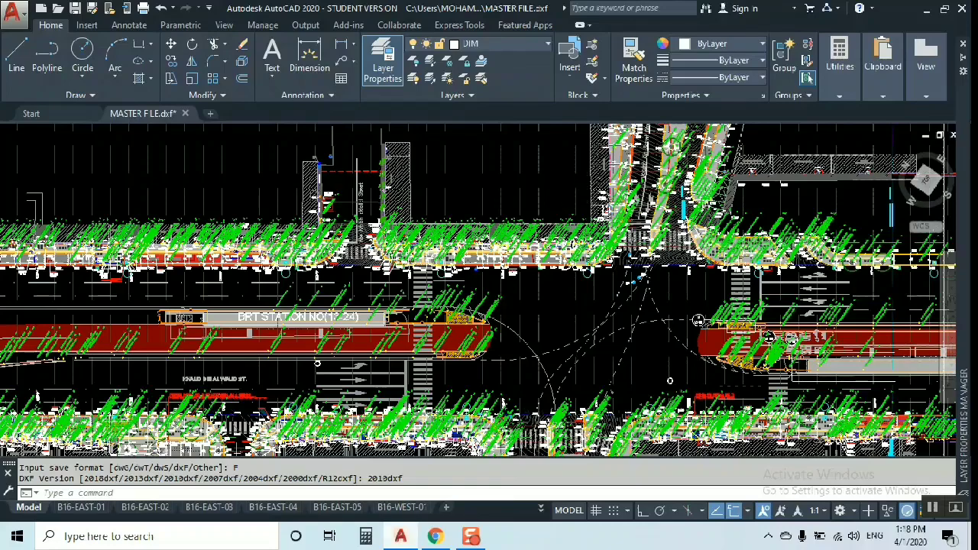
Switch to Chrome and browse the uploaded videos of the AutoCad Tips & Tricks YouTube channel.
{"action": "left_click", "coordinate": [444, 541]}
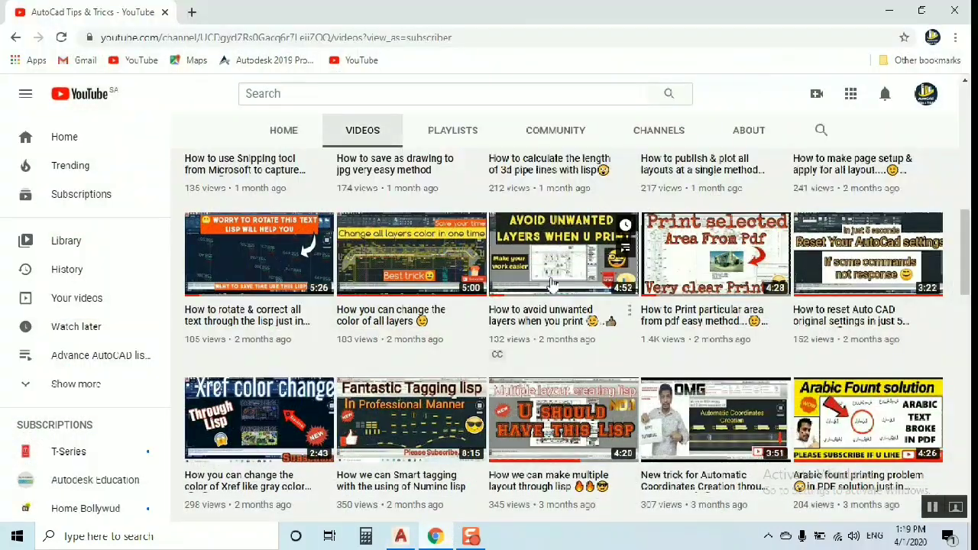
{"action": "scroll", "coordinate": [631, 336], "scroll_direction": "up", "scroll_amount": 5}
{"action": "scroll", "coordinate": [637, 342], "scroll_direction": "down", "scroll_amount": 4}
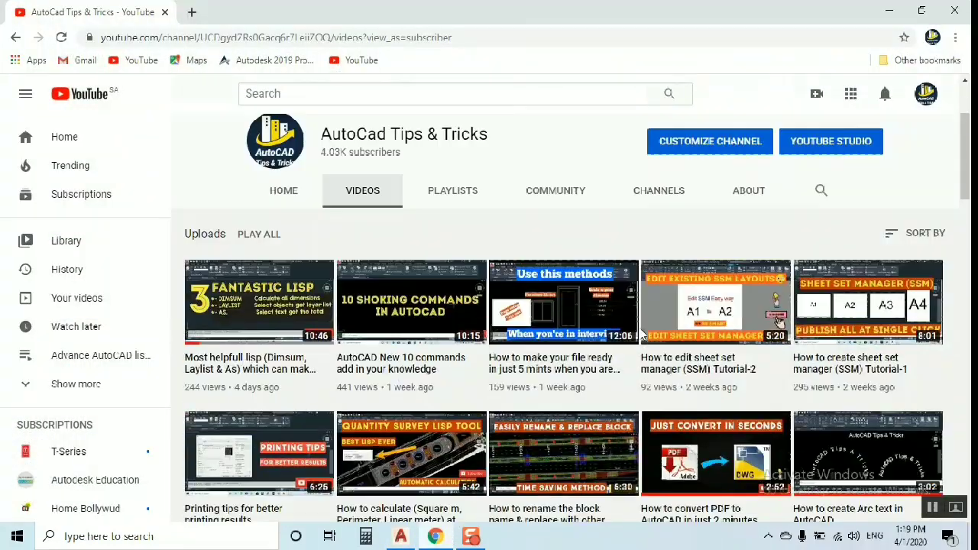
{"action": "scroll", "coordinate": [383, 404], "scroll_direction": "up", "scroll_amount": 2}
{"action": "scroll", "coordinate": [383, 405], "scroll_direction": "down", "scroll_amount": 3}
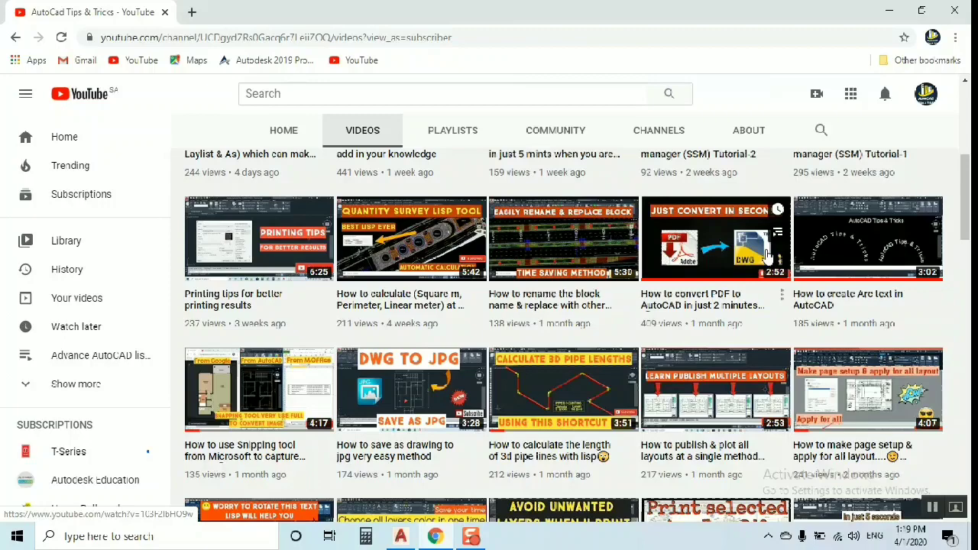
{"action": "scroll", "coordinate": [718, 341], "scroll_direction": "down", "scroll_amount": 1}
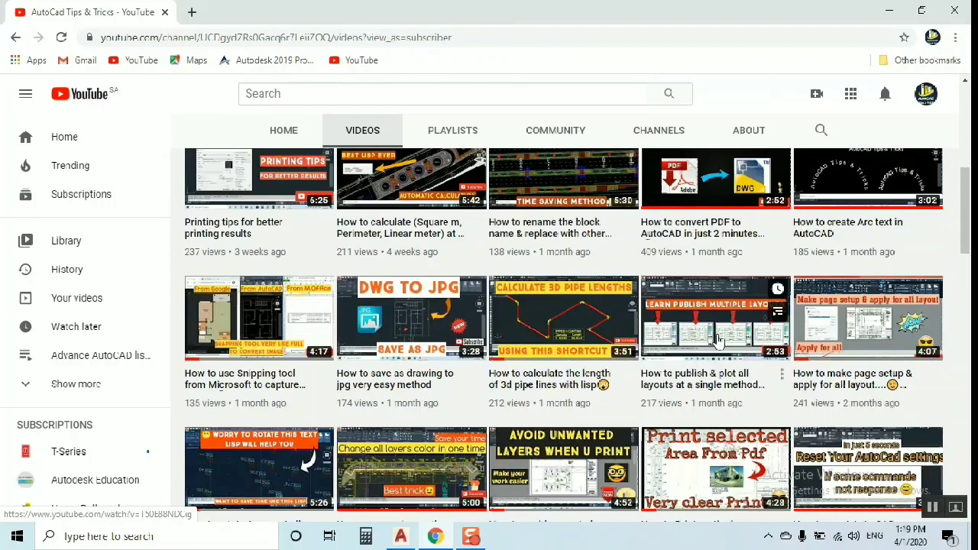
{"action": "scroll", "coordinate": [718, 341], "scroll_direction": "down", "scroll_amount": 1}
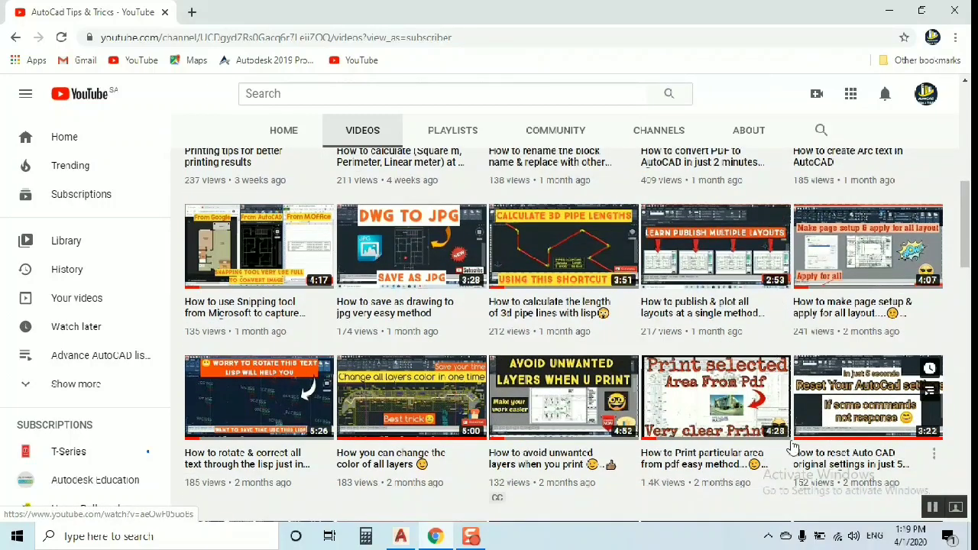
{"action": "scroll", "coordinate": [397, 359], "scroll_direction": "down", "scroll_amount": 3}
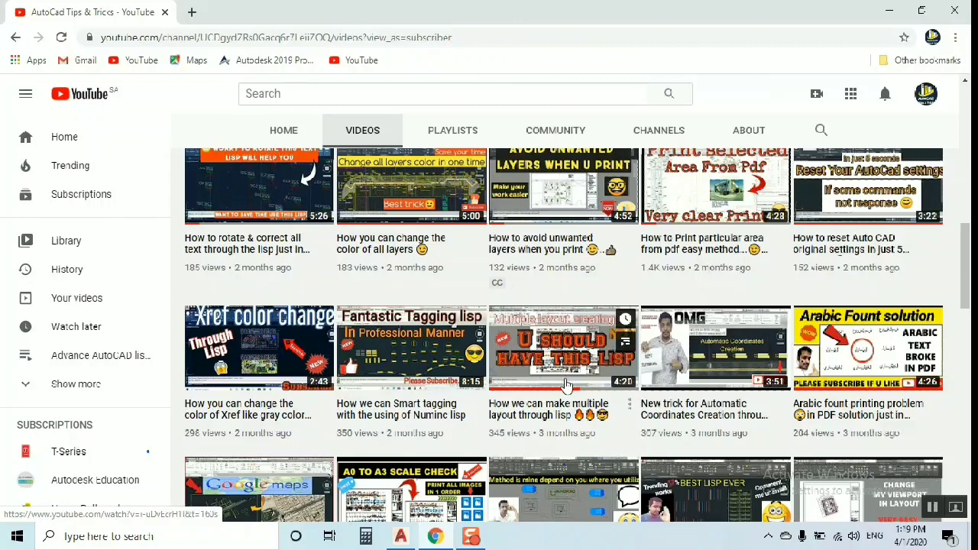
{"action": "scroll", "coordinate": [566, 386], "scroll_direction": "down", "scroll_amount": 2}
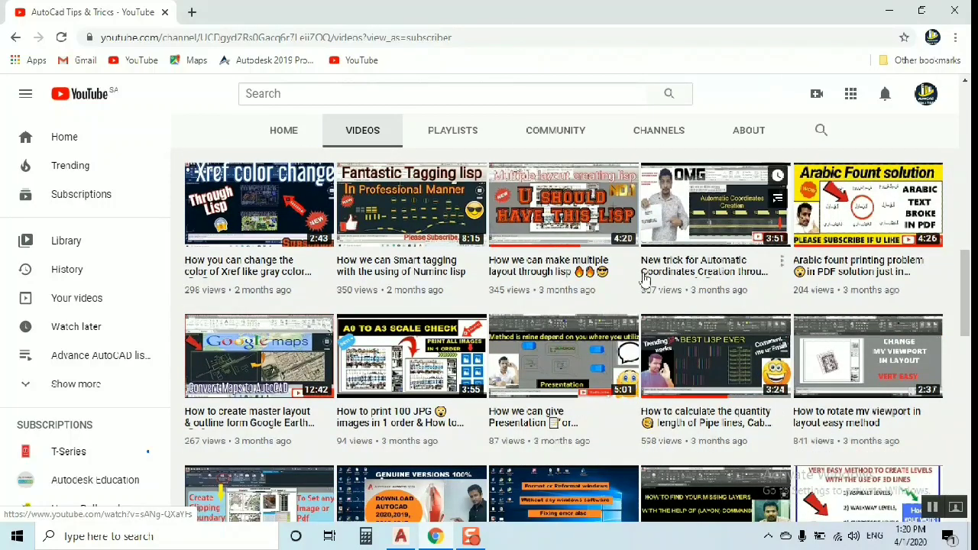
{"action": "scroll", "coordinate": [710, 363], "scroll_direction": "down", "scroll_amount": 5}
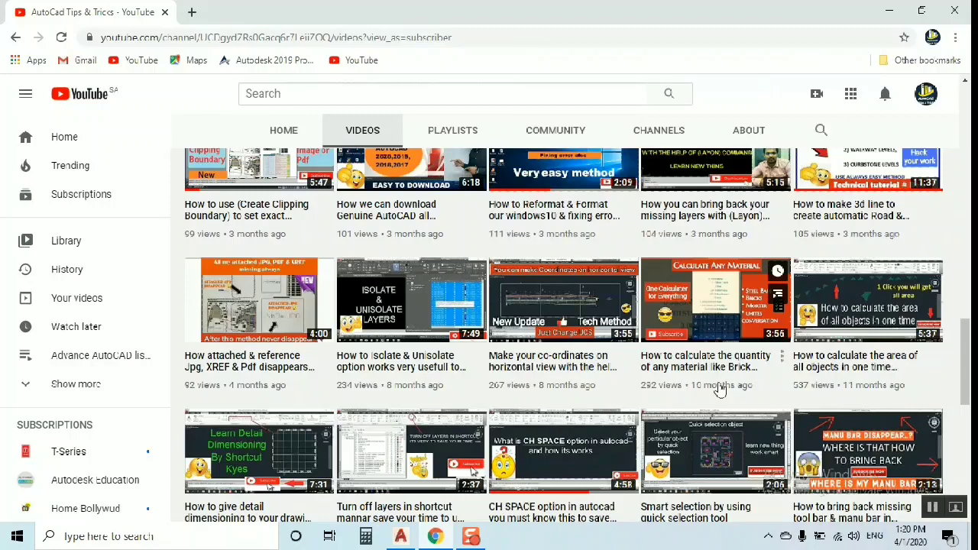
{"action": "scroll", "coordinate": [699, 371], "scroll_direction": "up", "scroll_amount": 5}
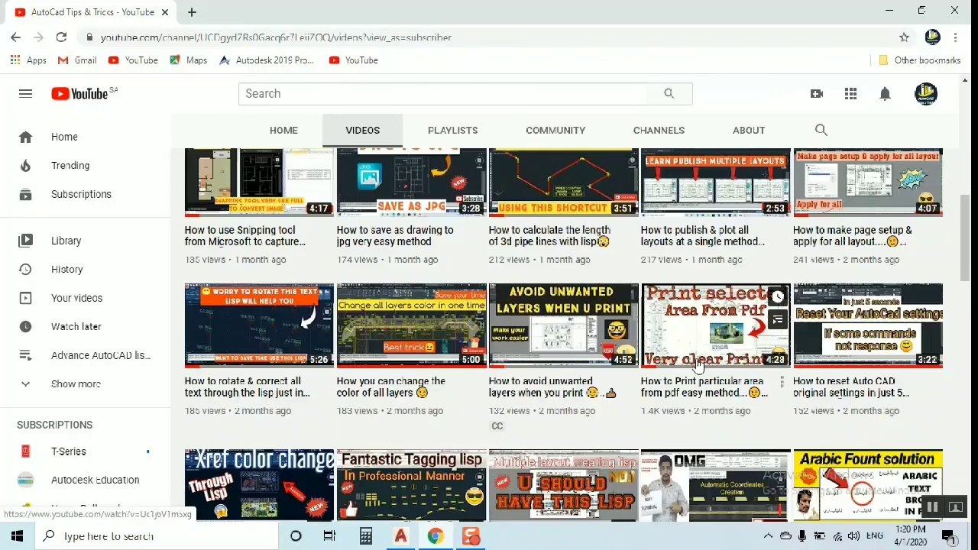